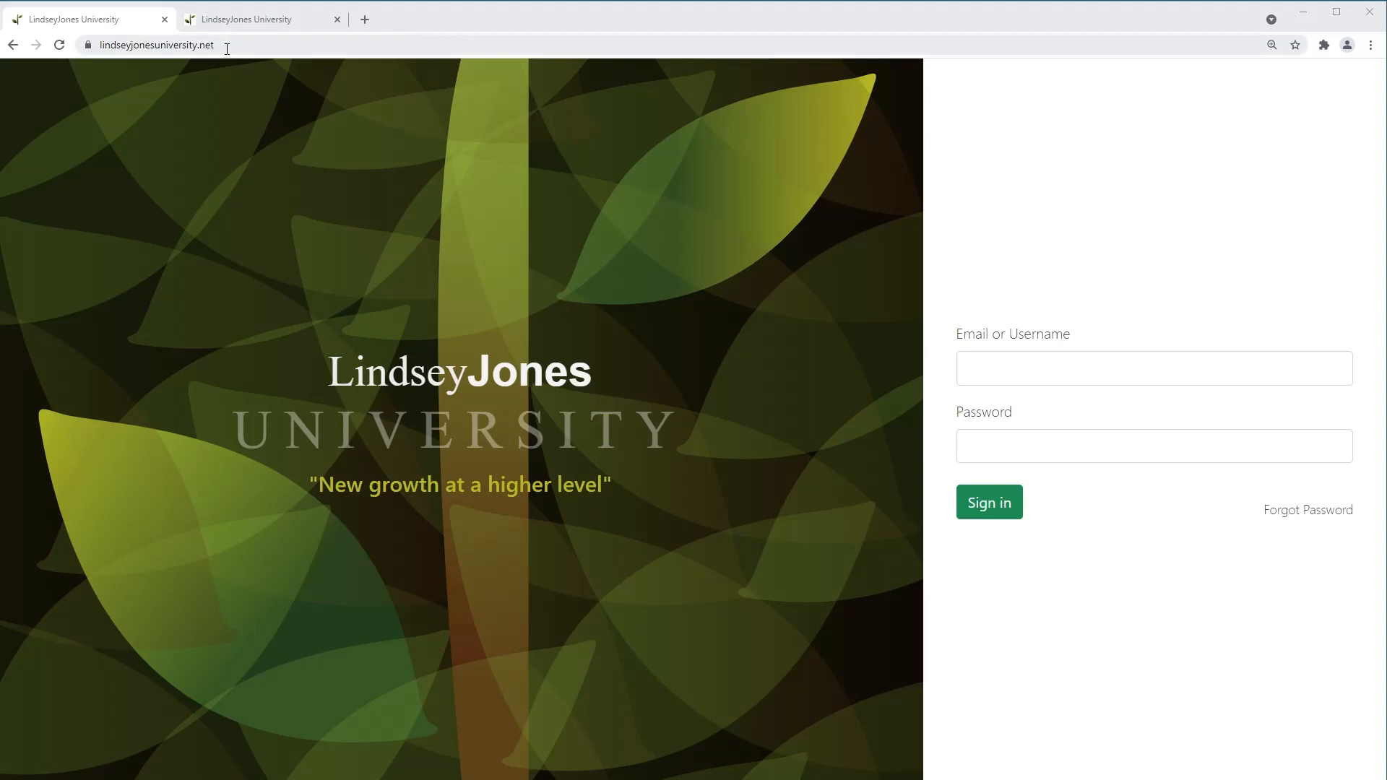
Sign in with the instructor username and password to reach the Idaho Falls University dashboard
click(1008, 370)
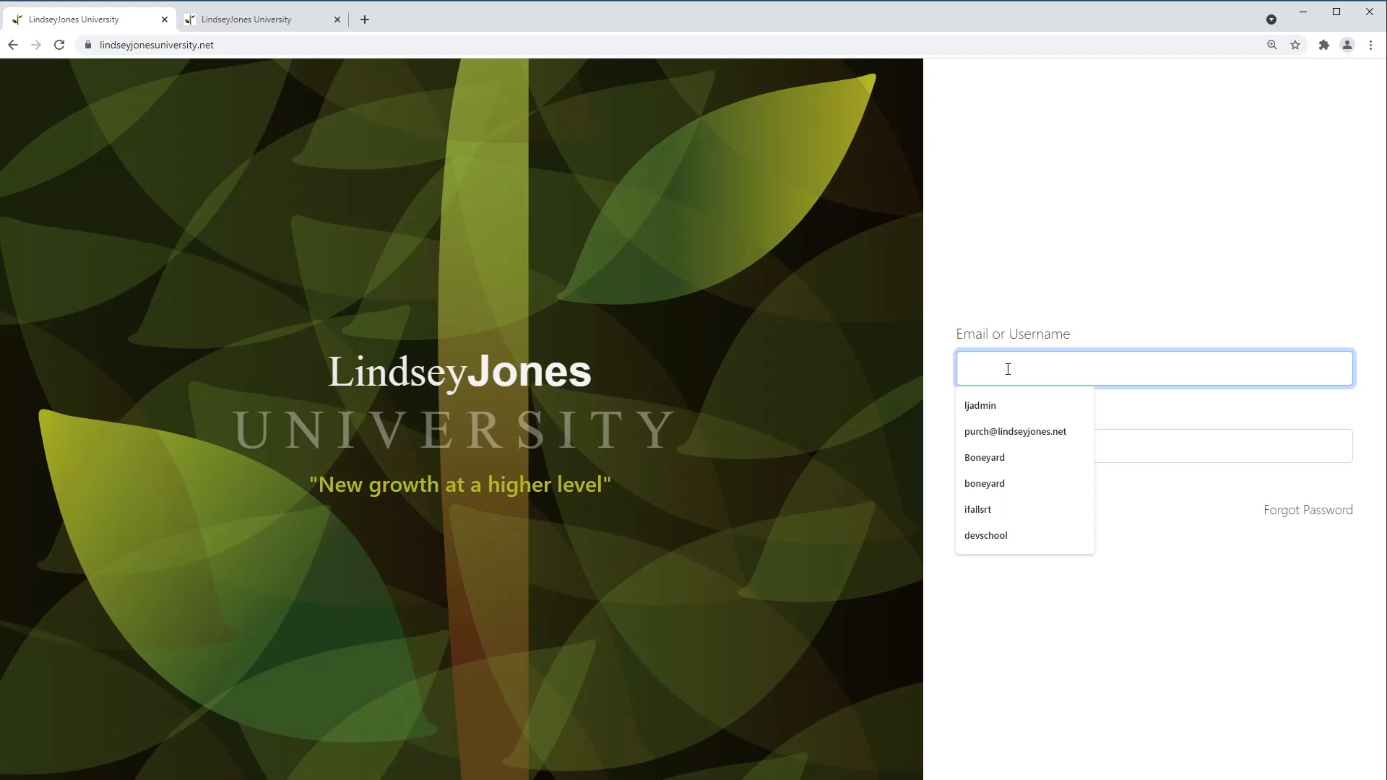
text(i)
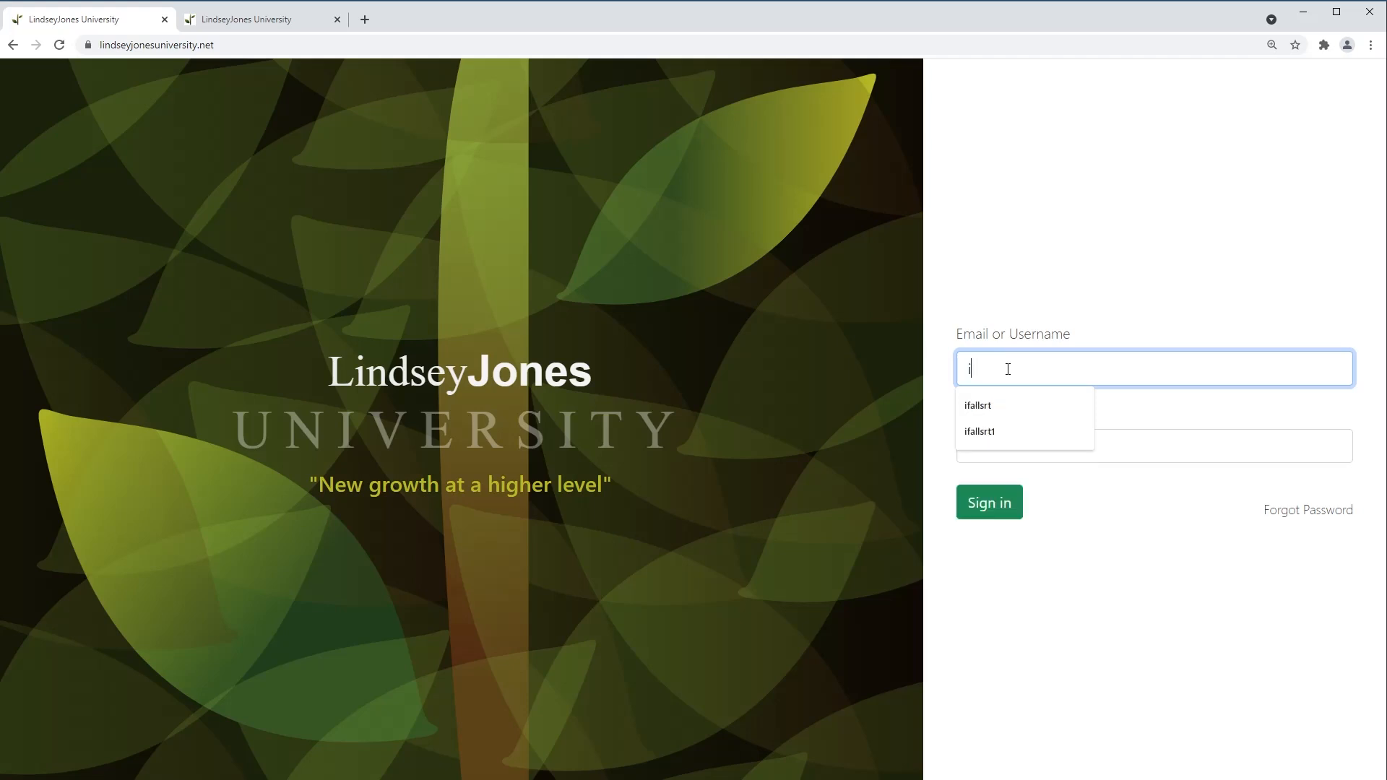
text(fallsrt)
key(Tab)
text(•••••••)
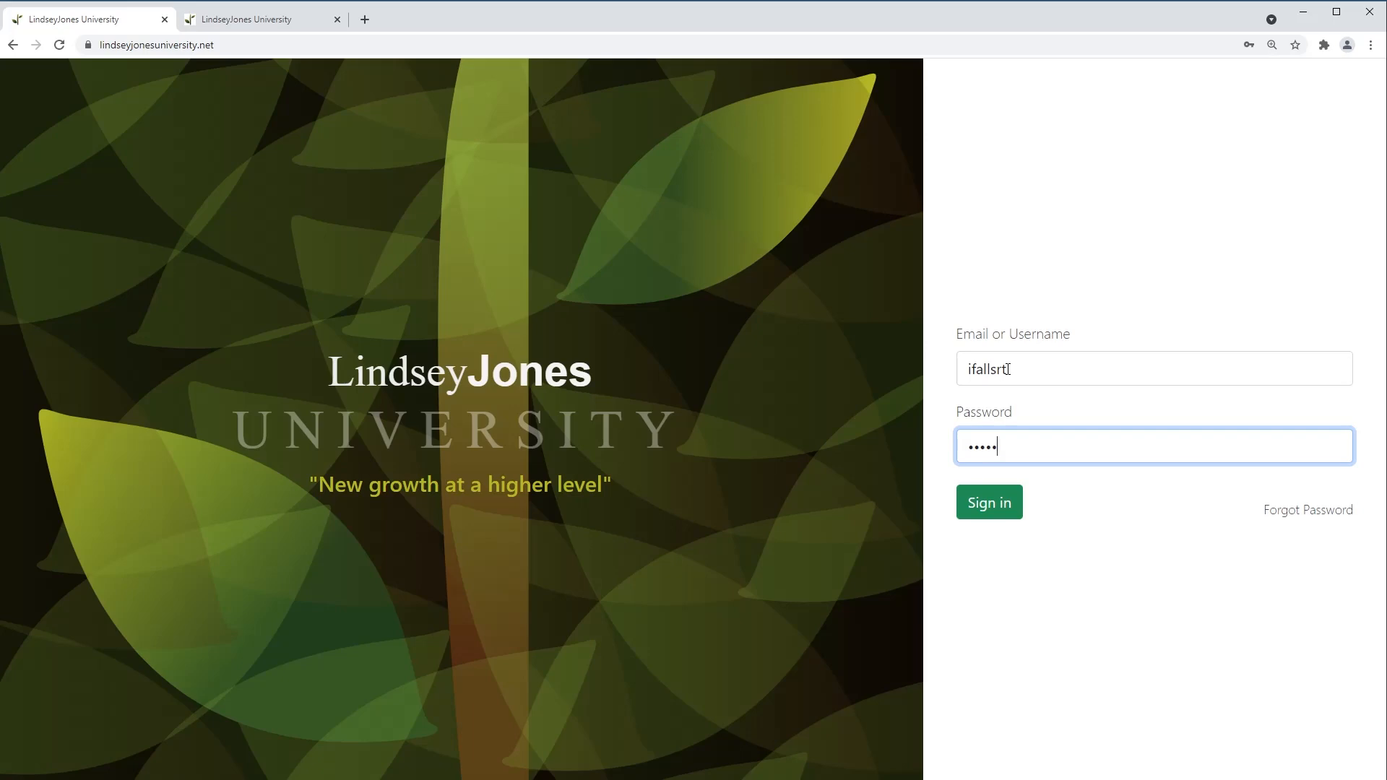
key(Return)
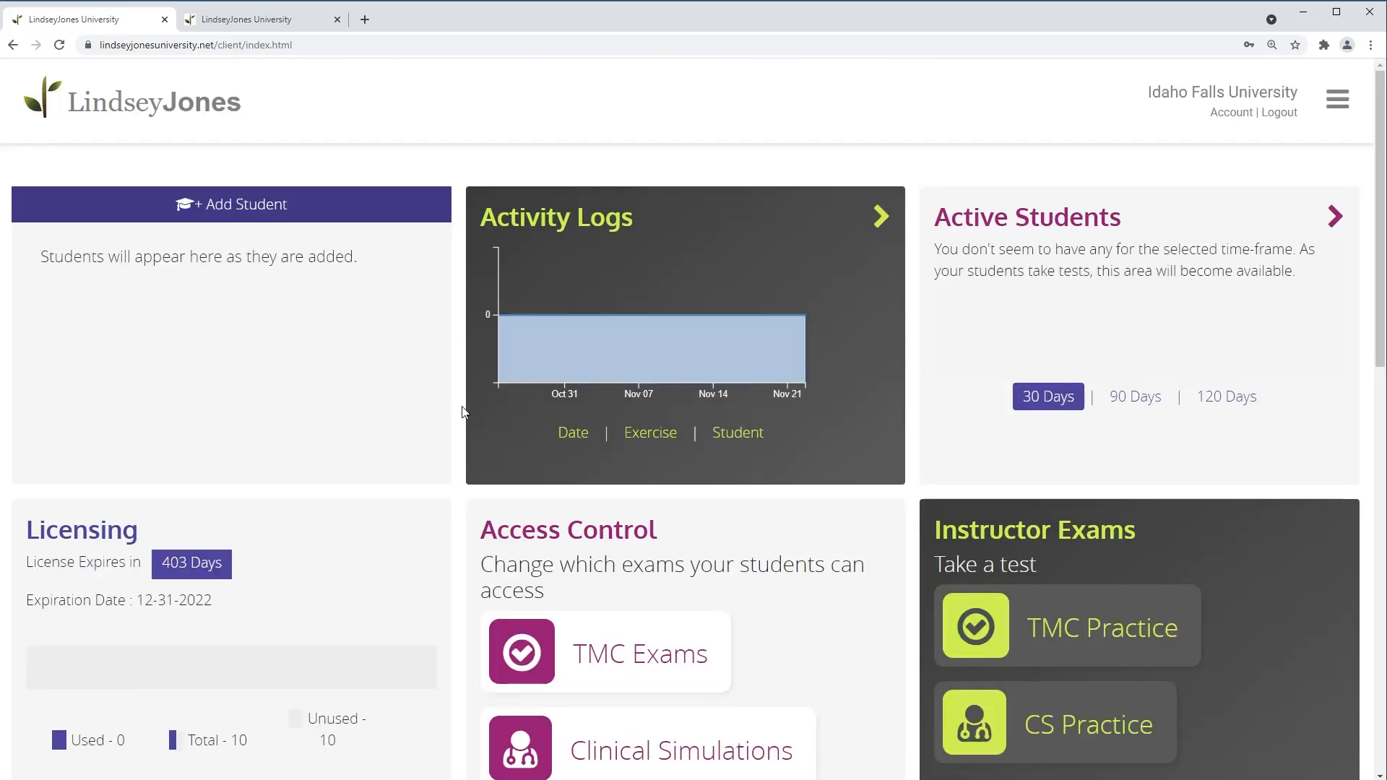
scroll(463, 412, down, 8)
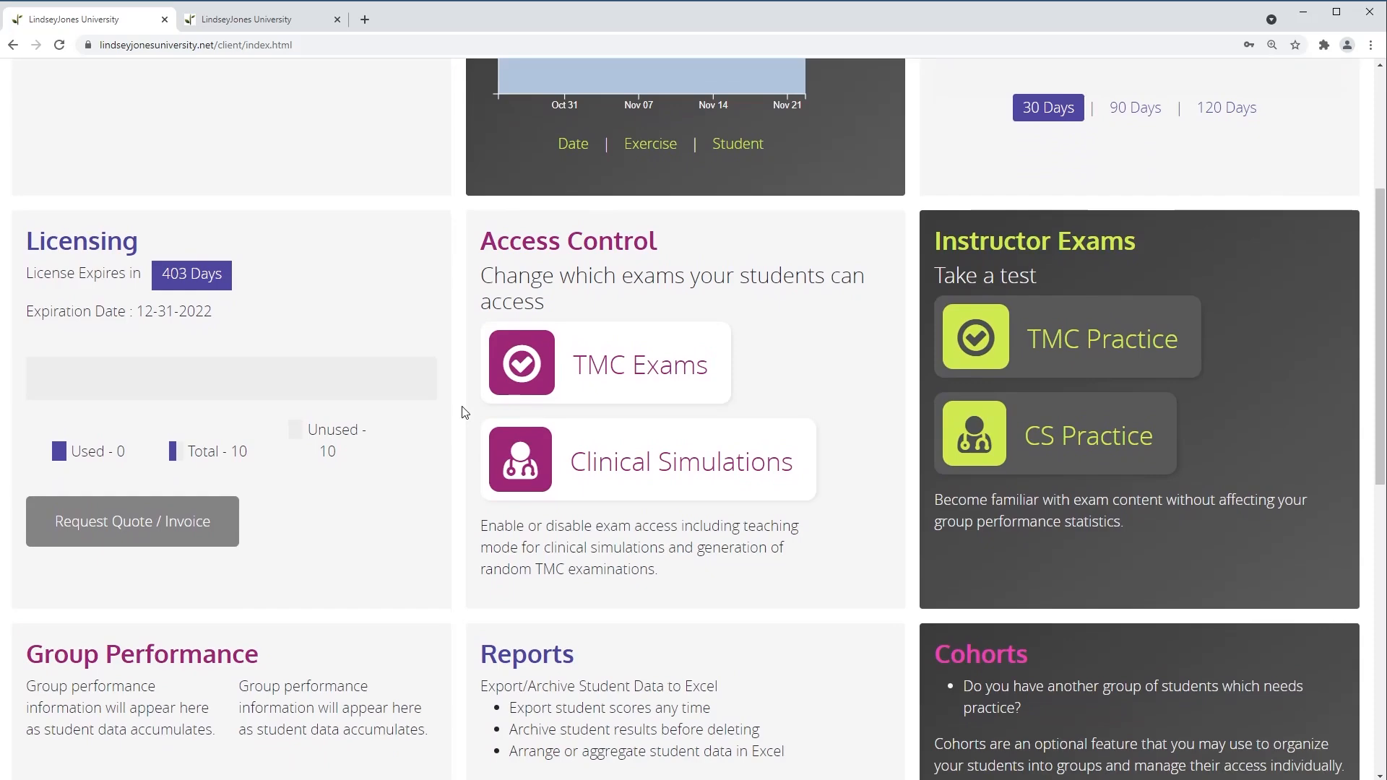
scroll(463, 412, down, 3)
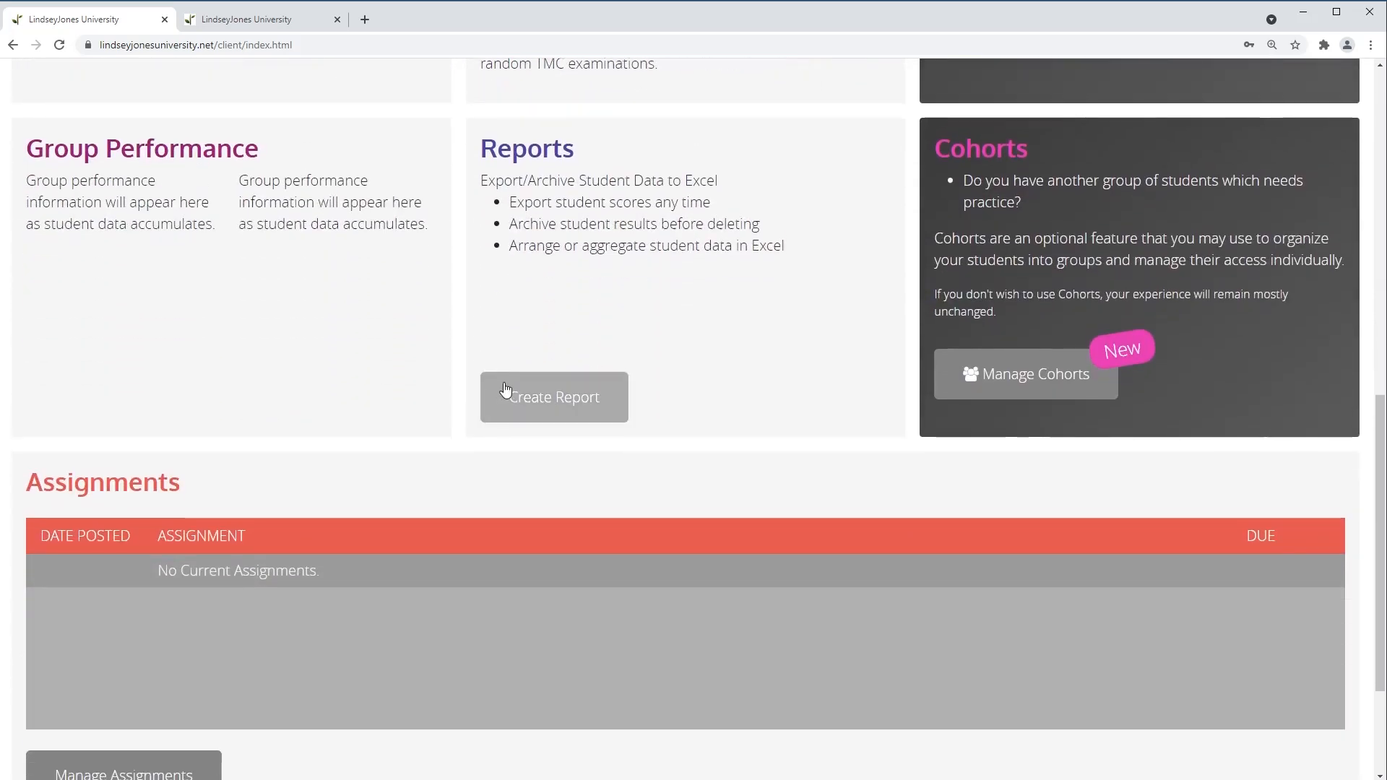
scroll(505, 390, up, 9)
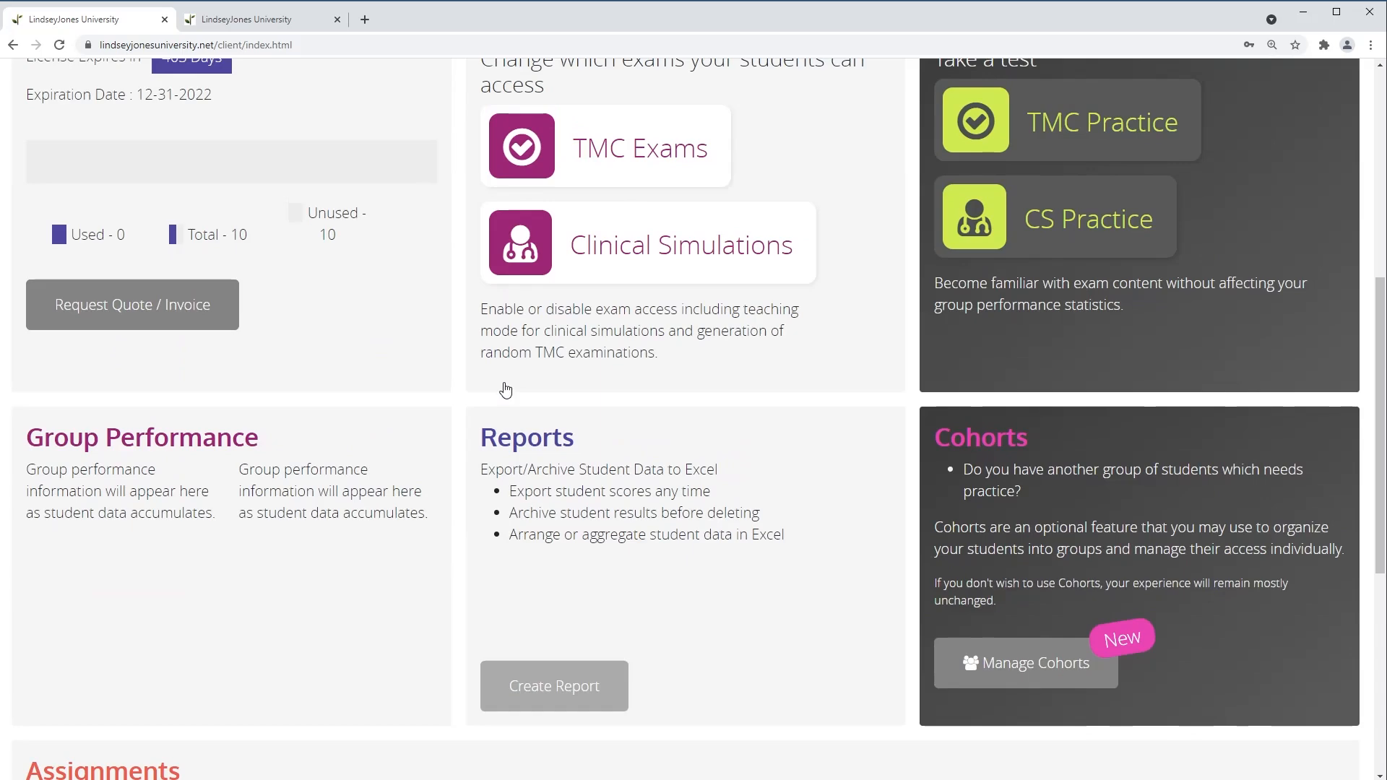
scroll(506, 384, up, 2)
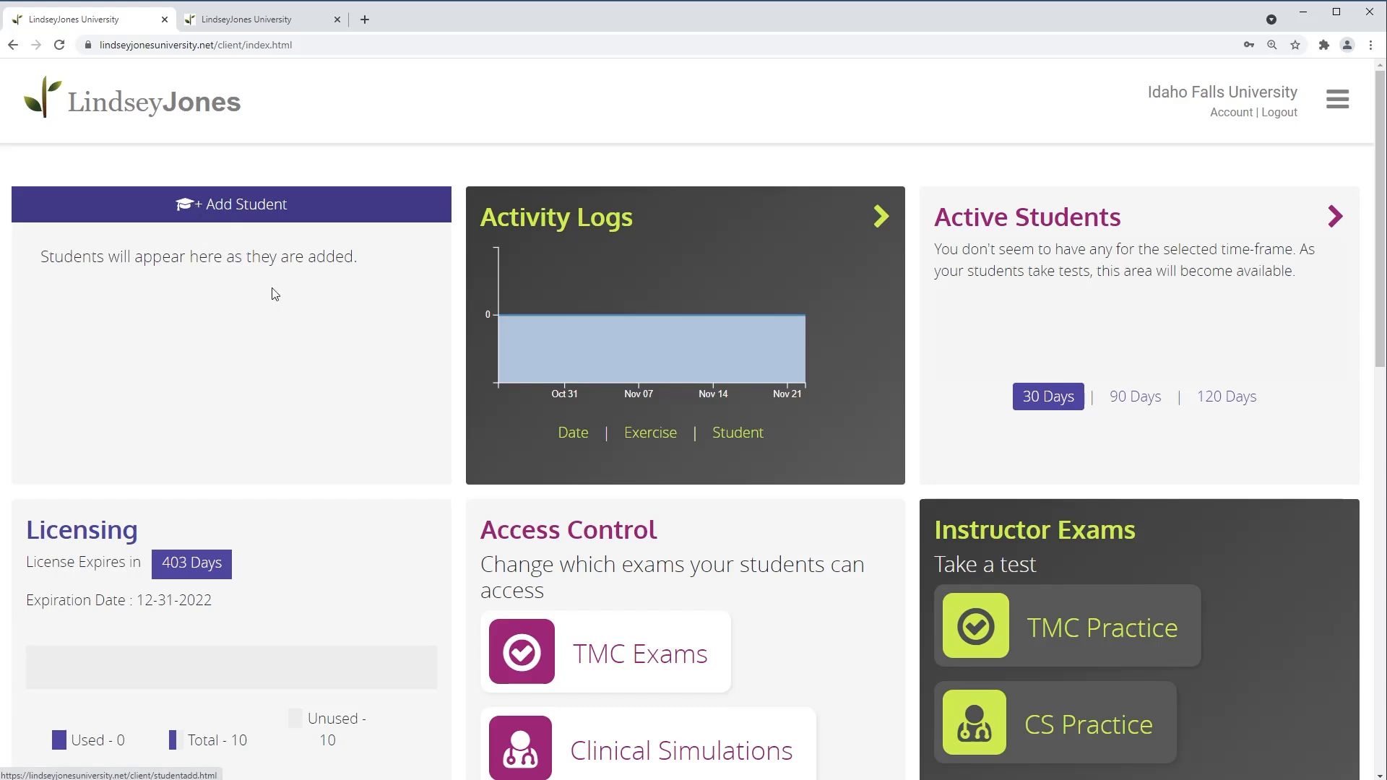
scroll(279, 354, down, 2)
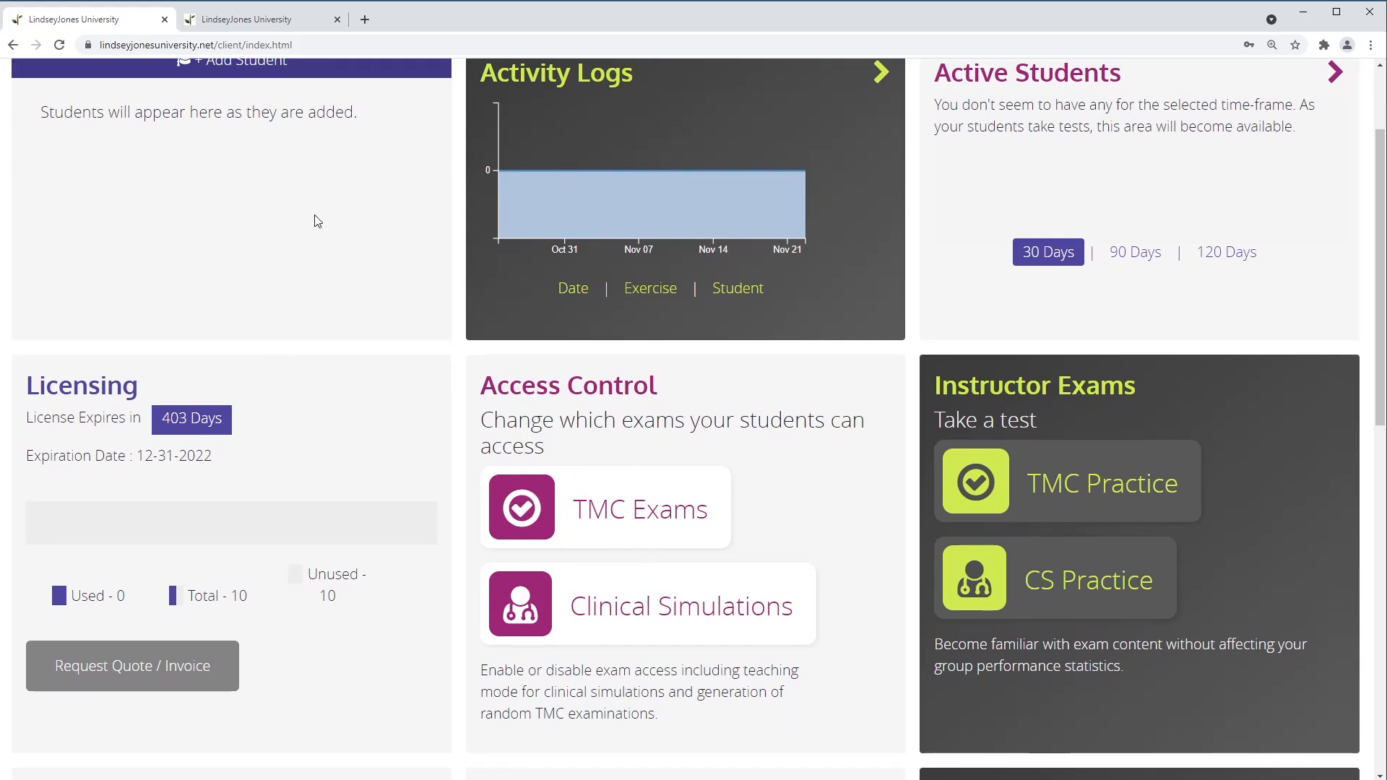
Open TMC Exams access control and review Forms A through O, all unavailable
click(620, 518)
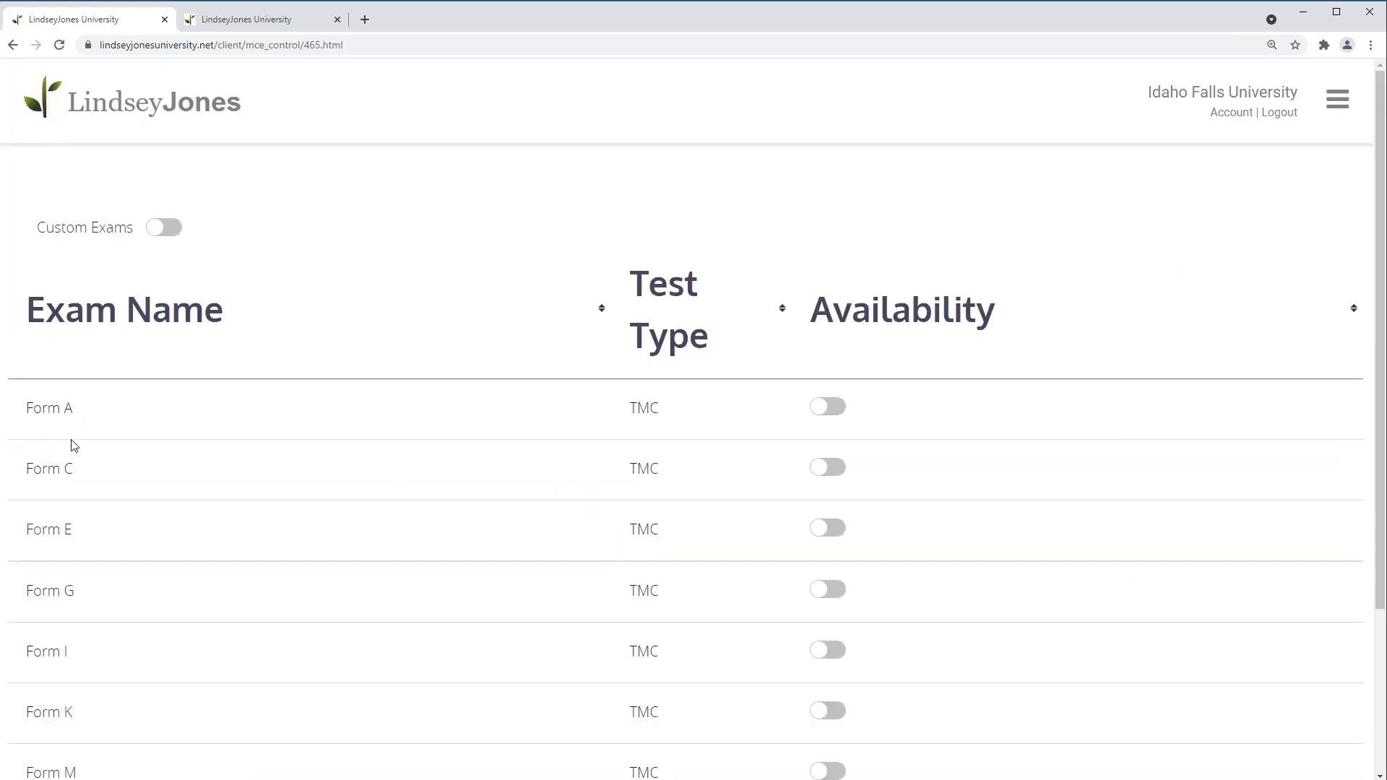
scroll(152, 513, down, 3)
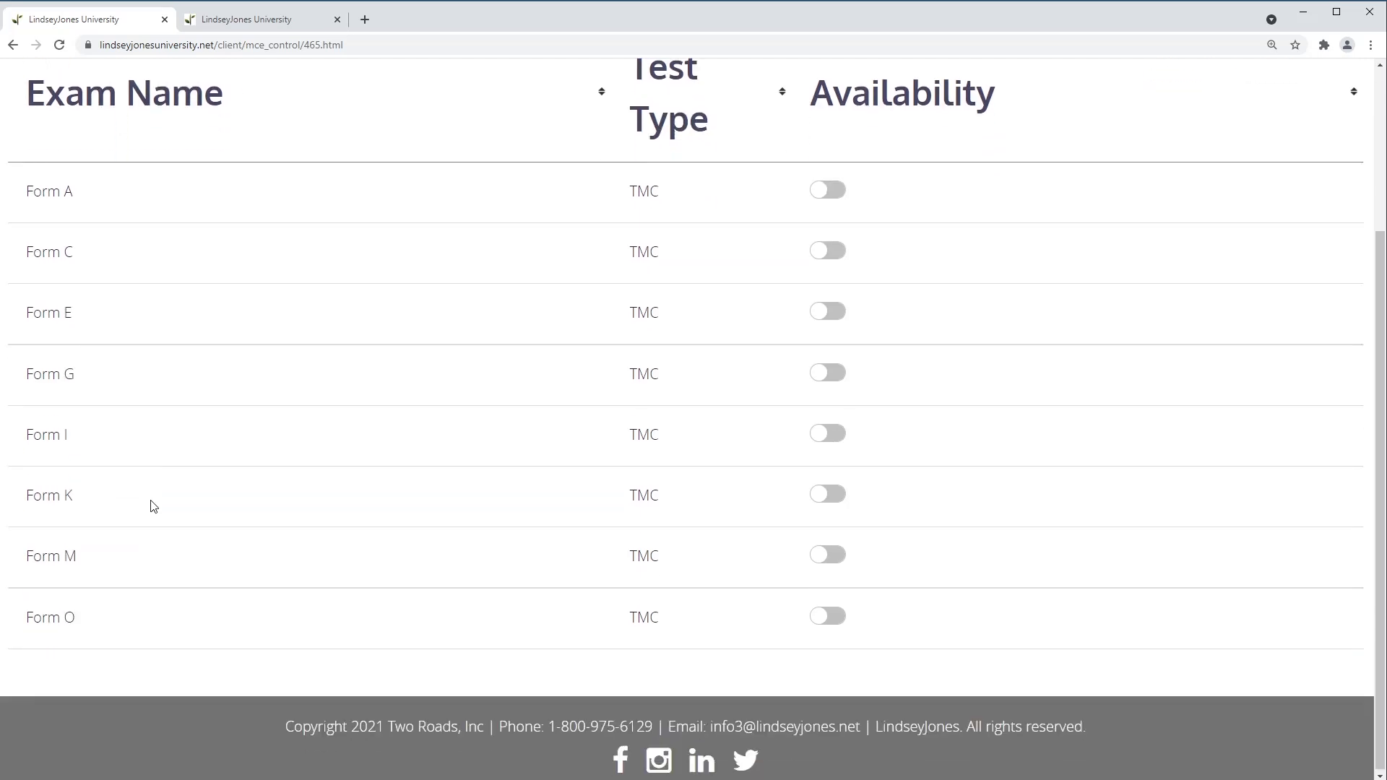
scroll(153, 505, up, 1)
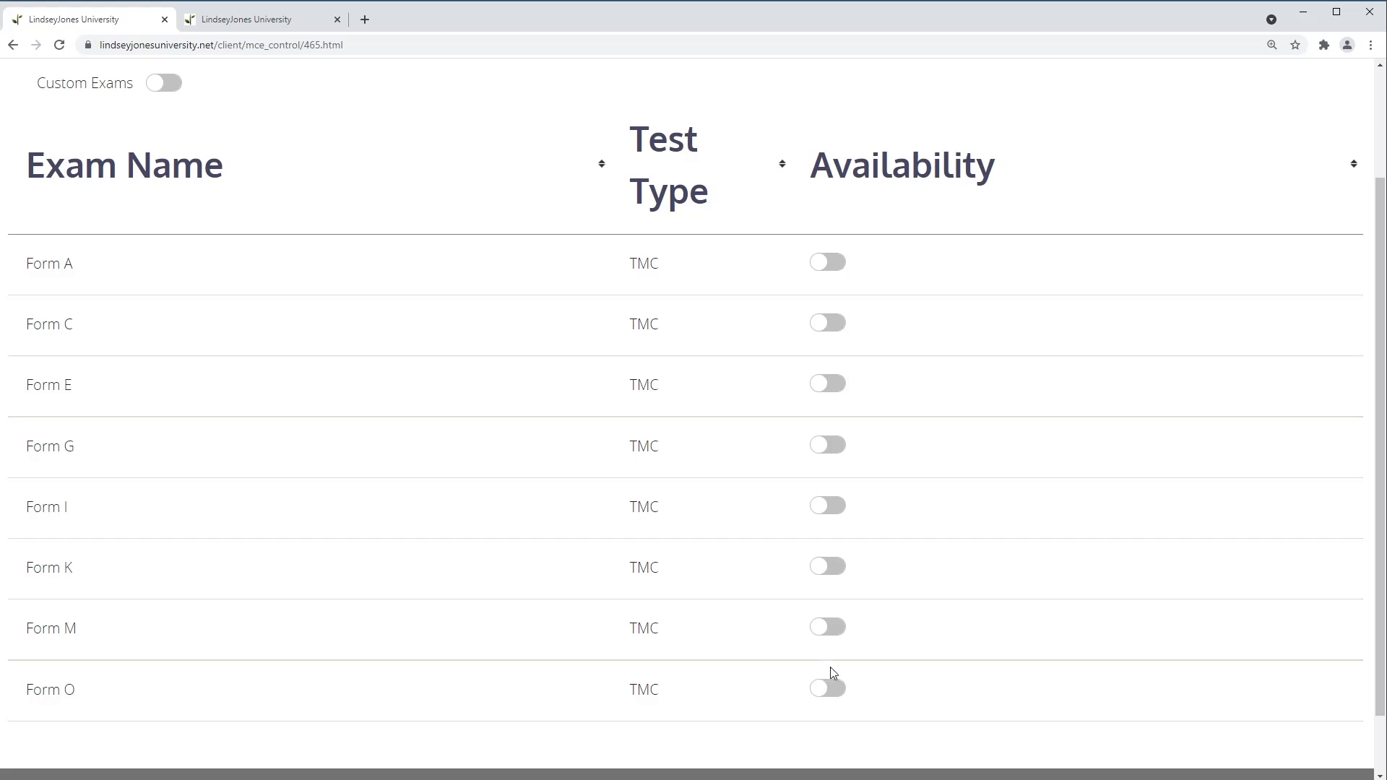
Switch availability on for TMC Forms A, C, E, G, I, K, M and O
click(826, 268)
click(826, 325)
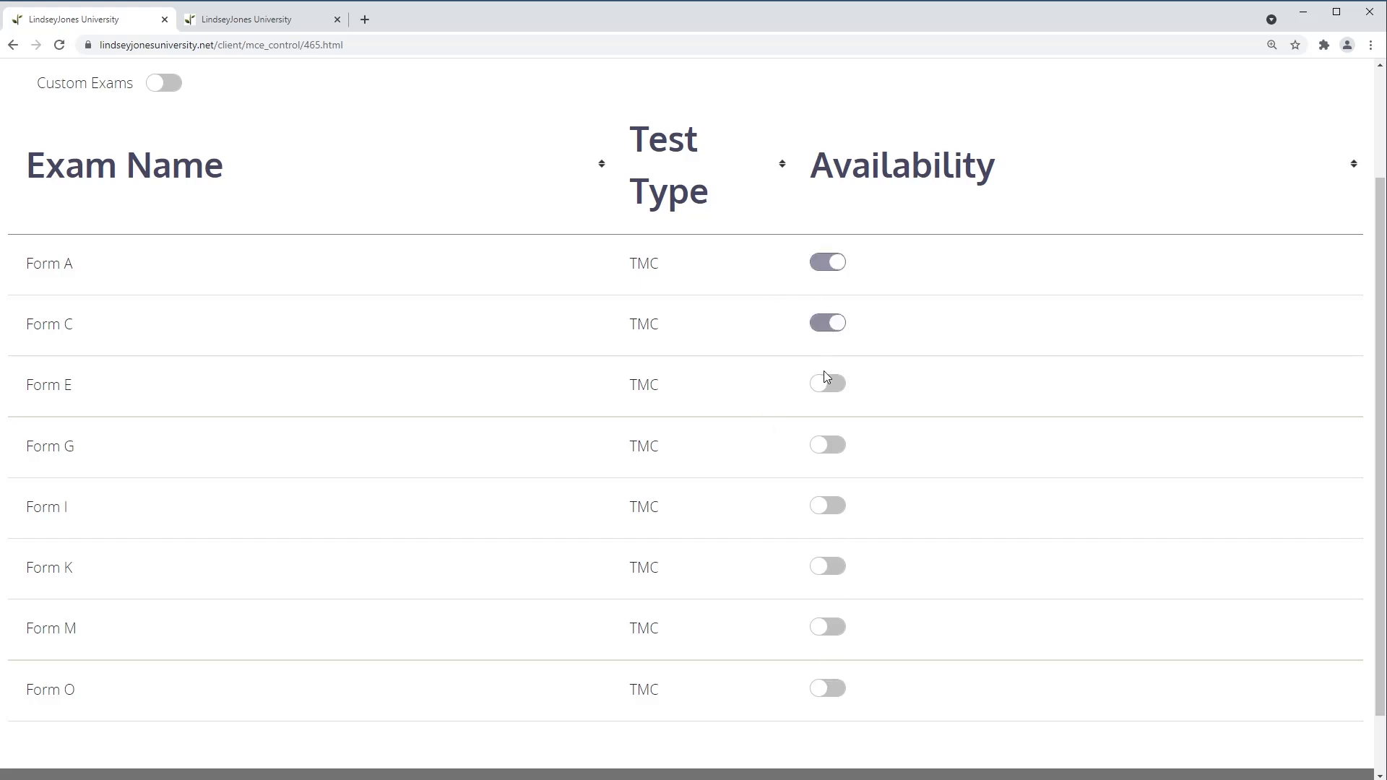
click(827, 390)
click(826, 448)
click(824, 513)
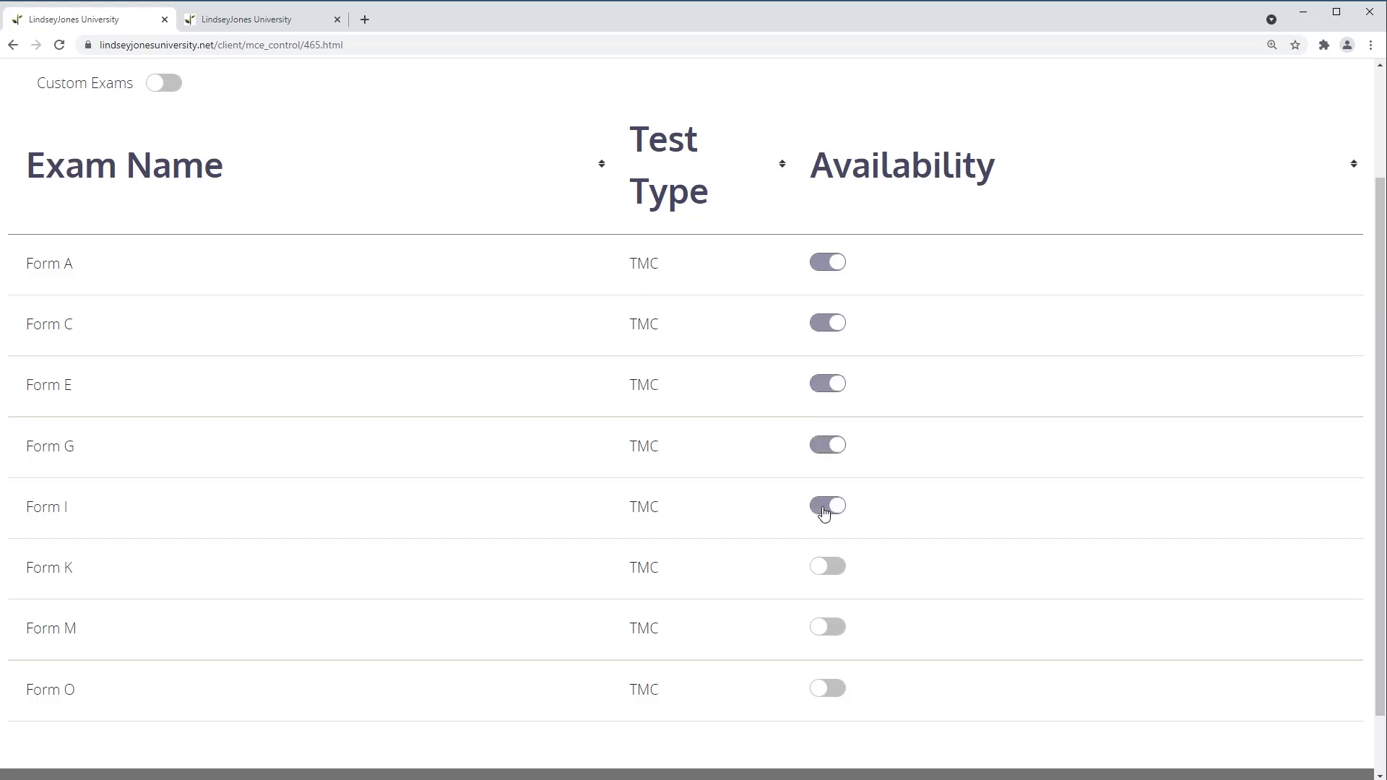
click(824, 567)
click(826, 630)
click(833, 693)
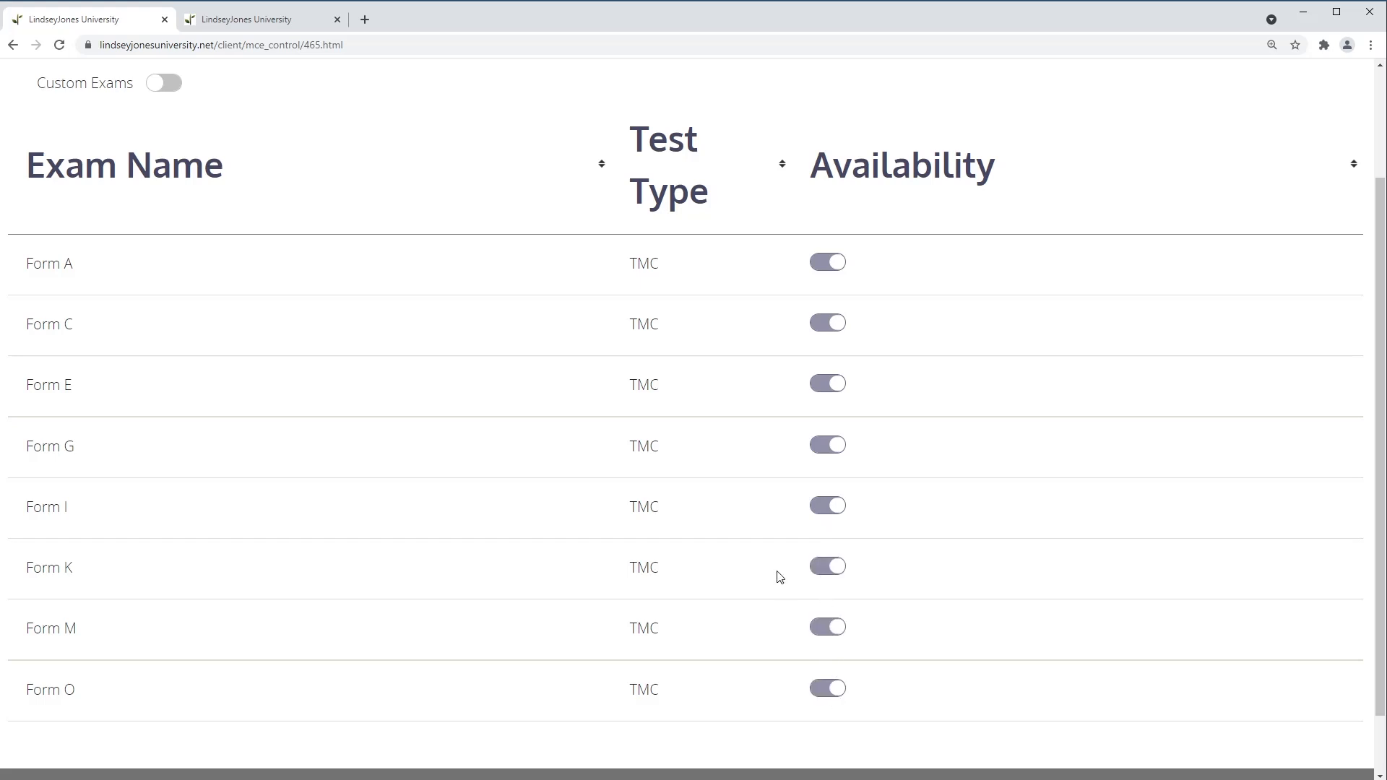
Turn Forms O, M, K, I, G, E and A back off, leaving only Form C available
click(835, 691)
click(826, 630)
click(824, 568)
click(823, 504)
click(824, 446)
click(824, 390)
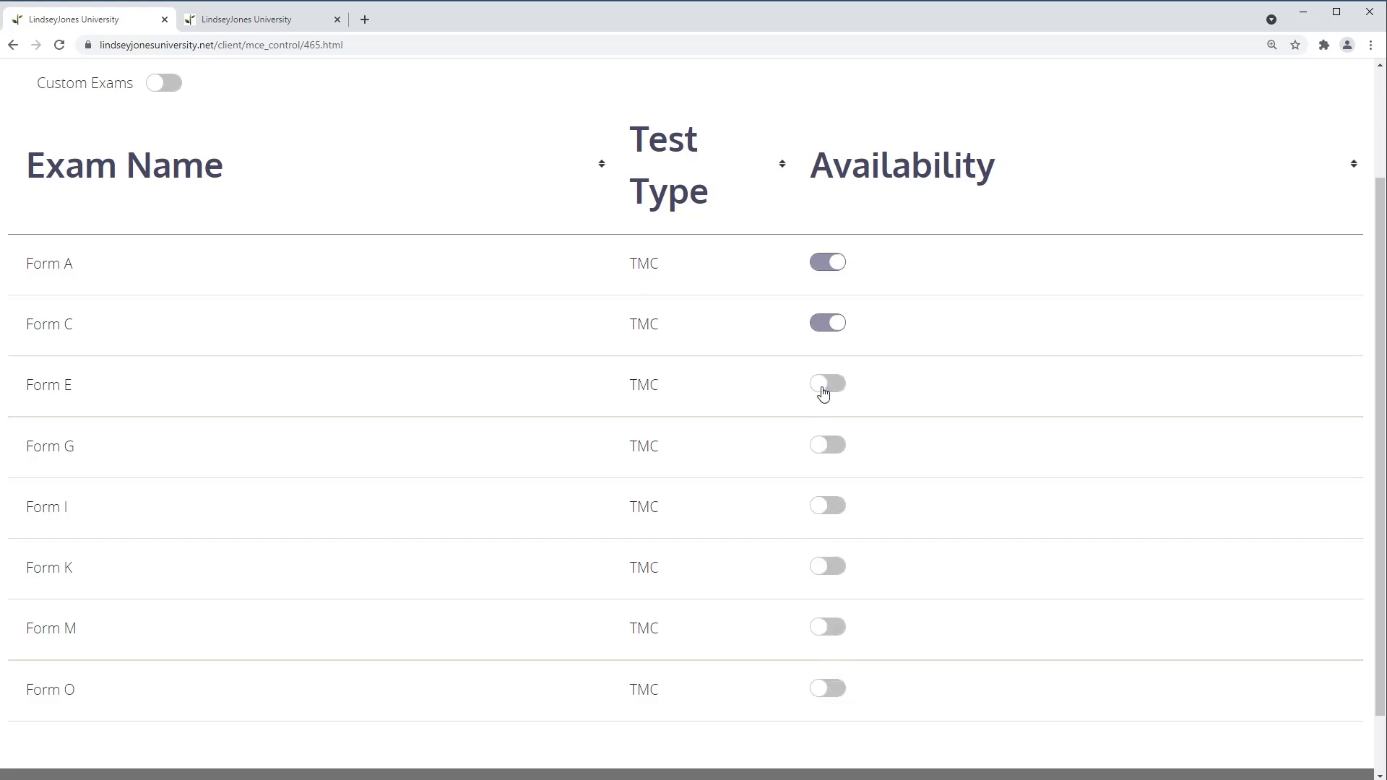
click(831, 266)
scroll(279, 381, up, 2)
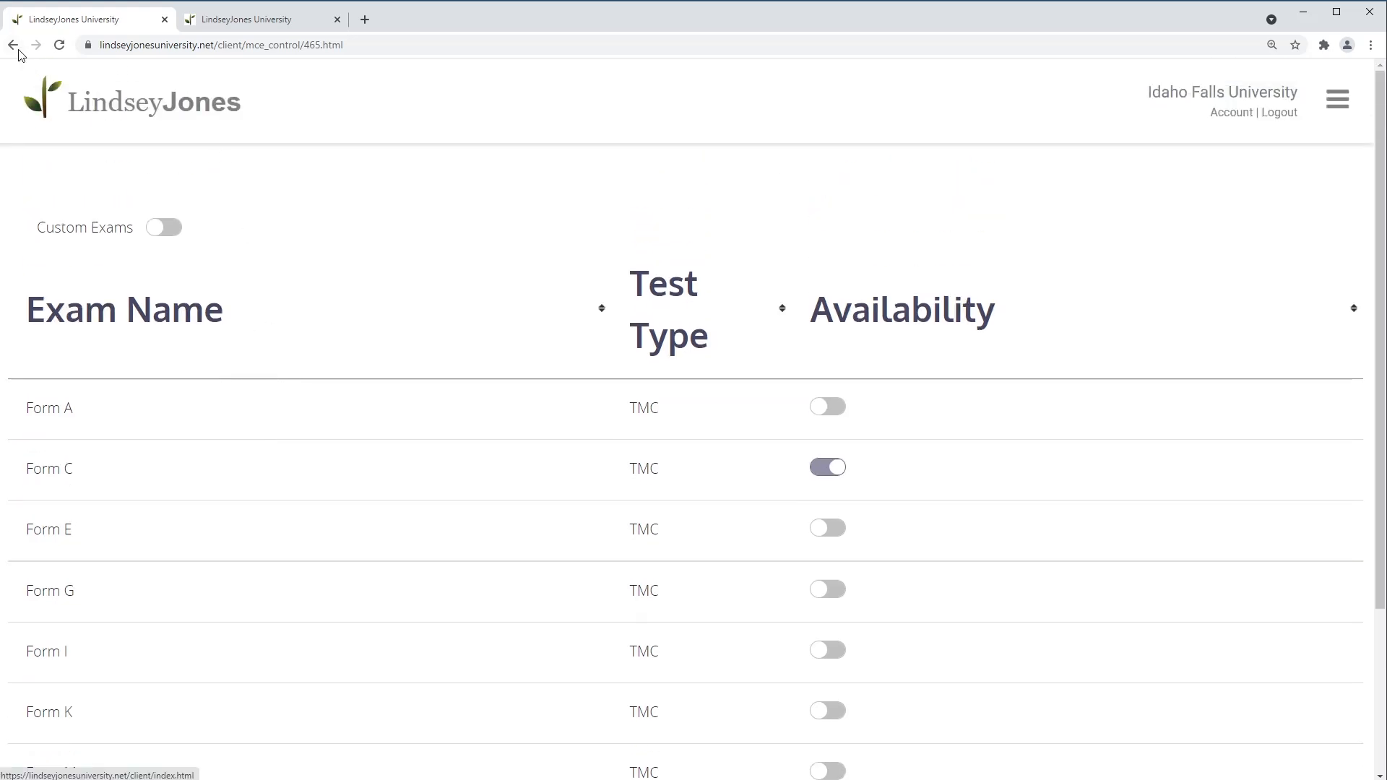
Open the Clinical Simulations list from the dashboard, leaving TS102 teaching mode off
click(91, 114)
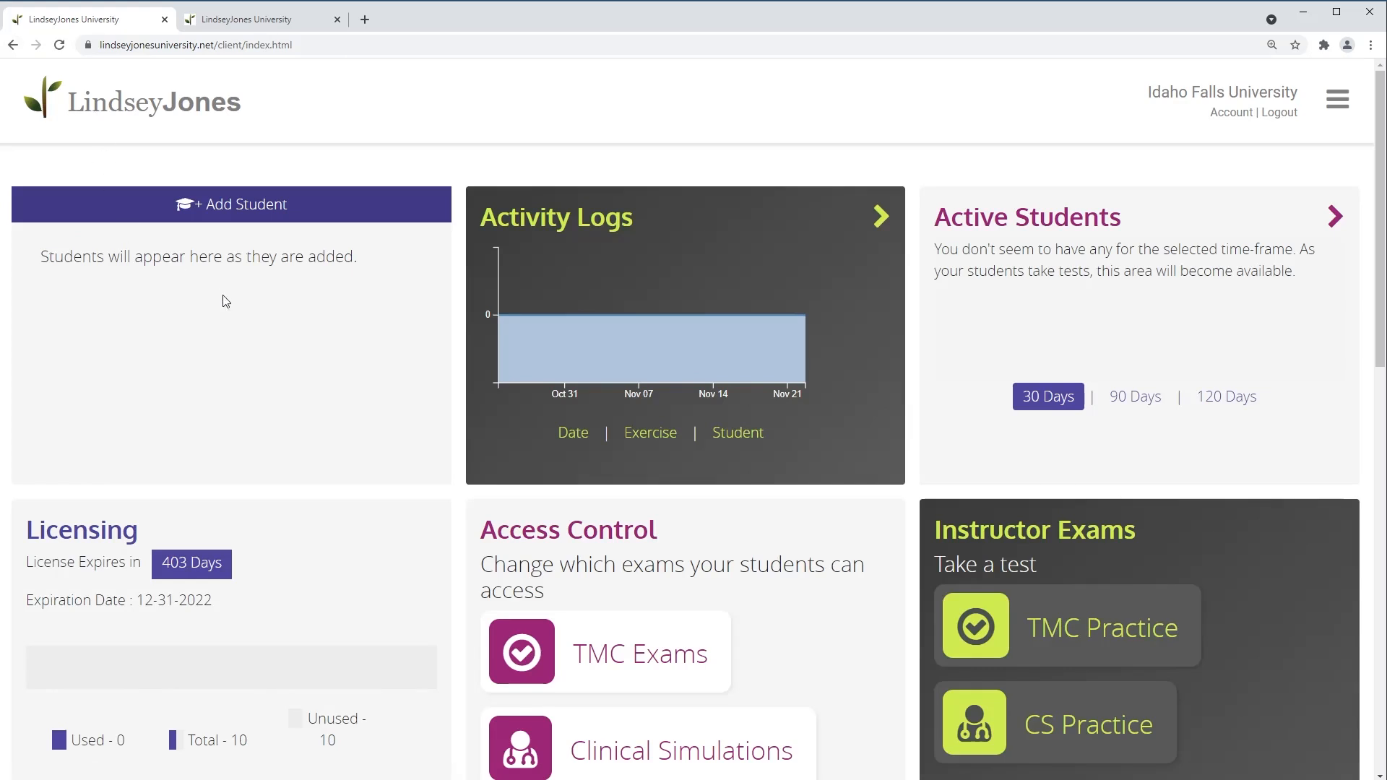
scroll(637, 516, down, 2)
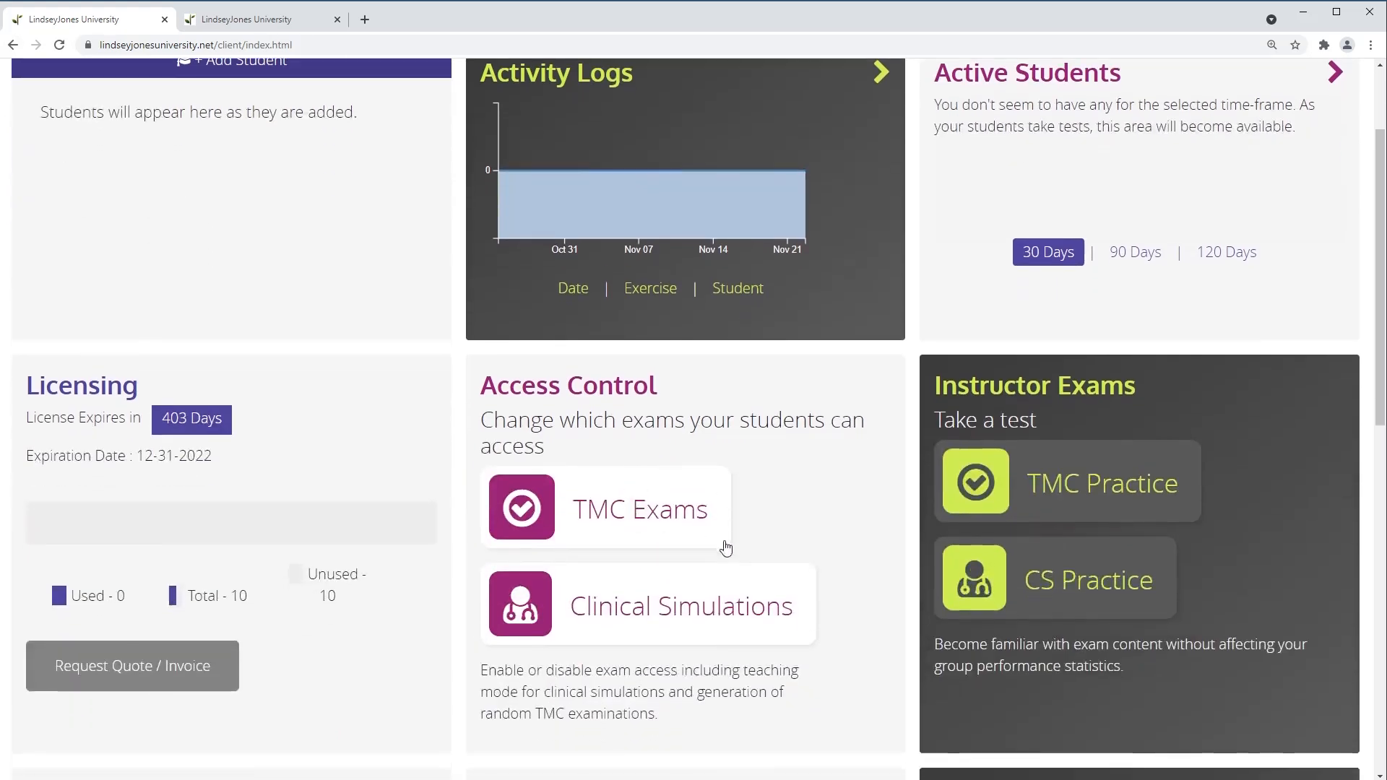
click(627, 611)
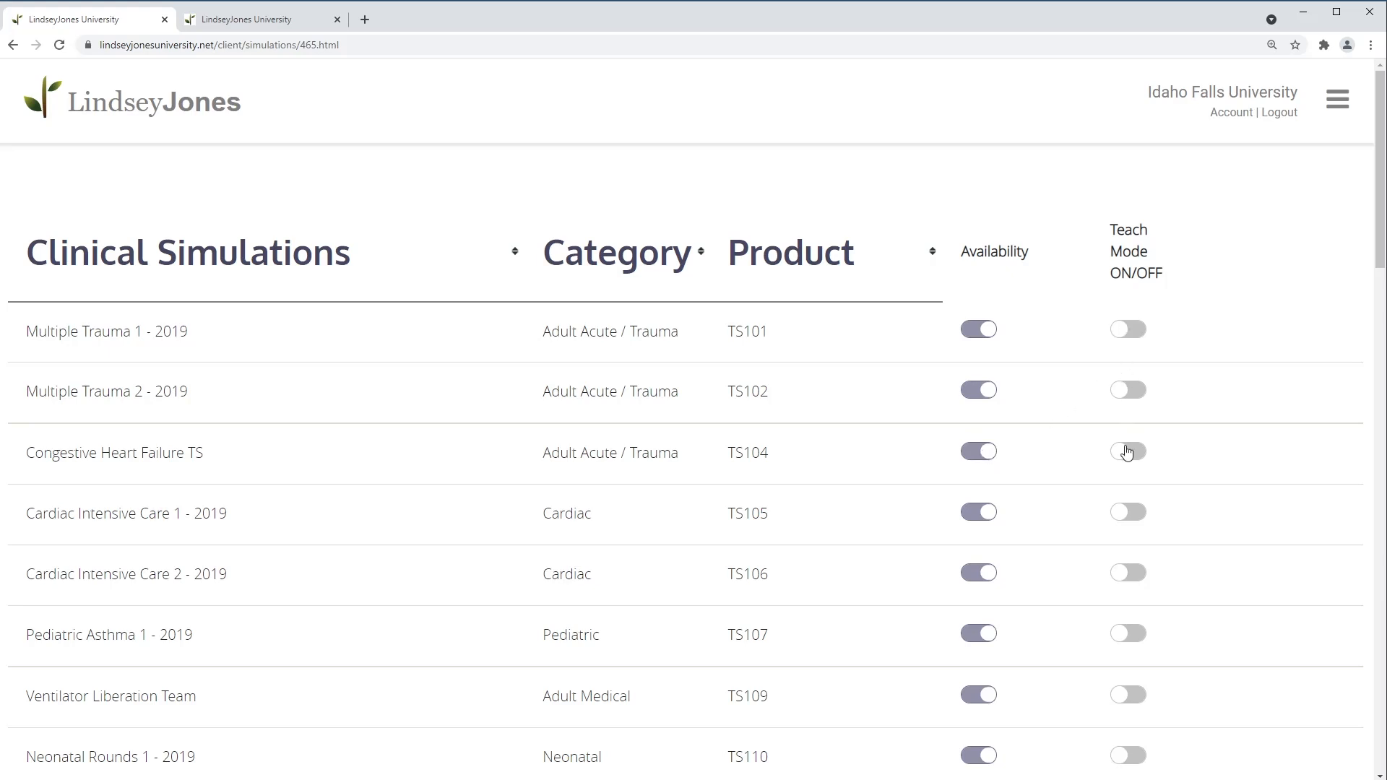
click(1125, 393)
click(1122, 395)
Re-toggle TS101, TS102 and Congestive Heart Failure TS so all three are available
click(972, 333)
click(979, 391)
click(980, 455)
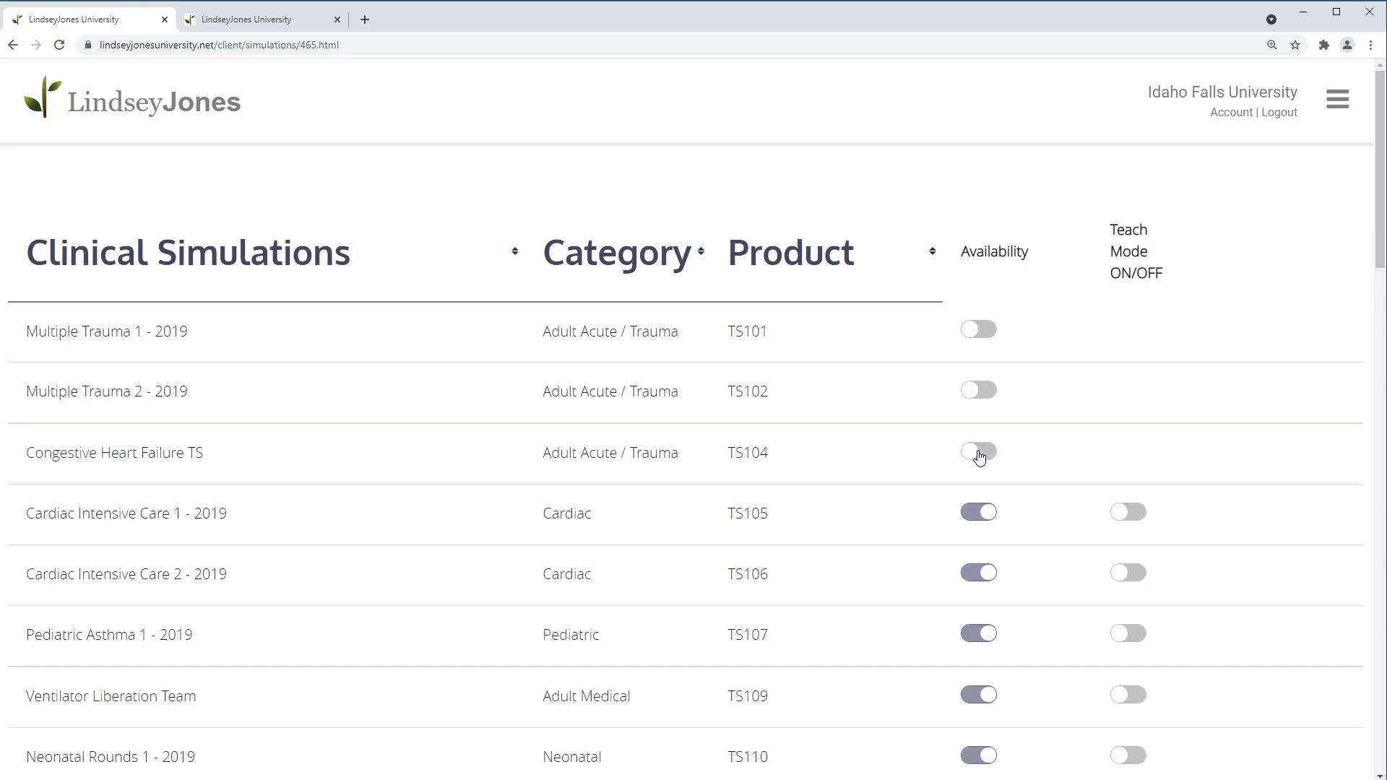
scroll(972, 482, down, 10)
scroll(976, 488, down, 5)
scroll(973, 486, up, 15)
click(977, 452)
click(974, 392)
click(972, 331)
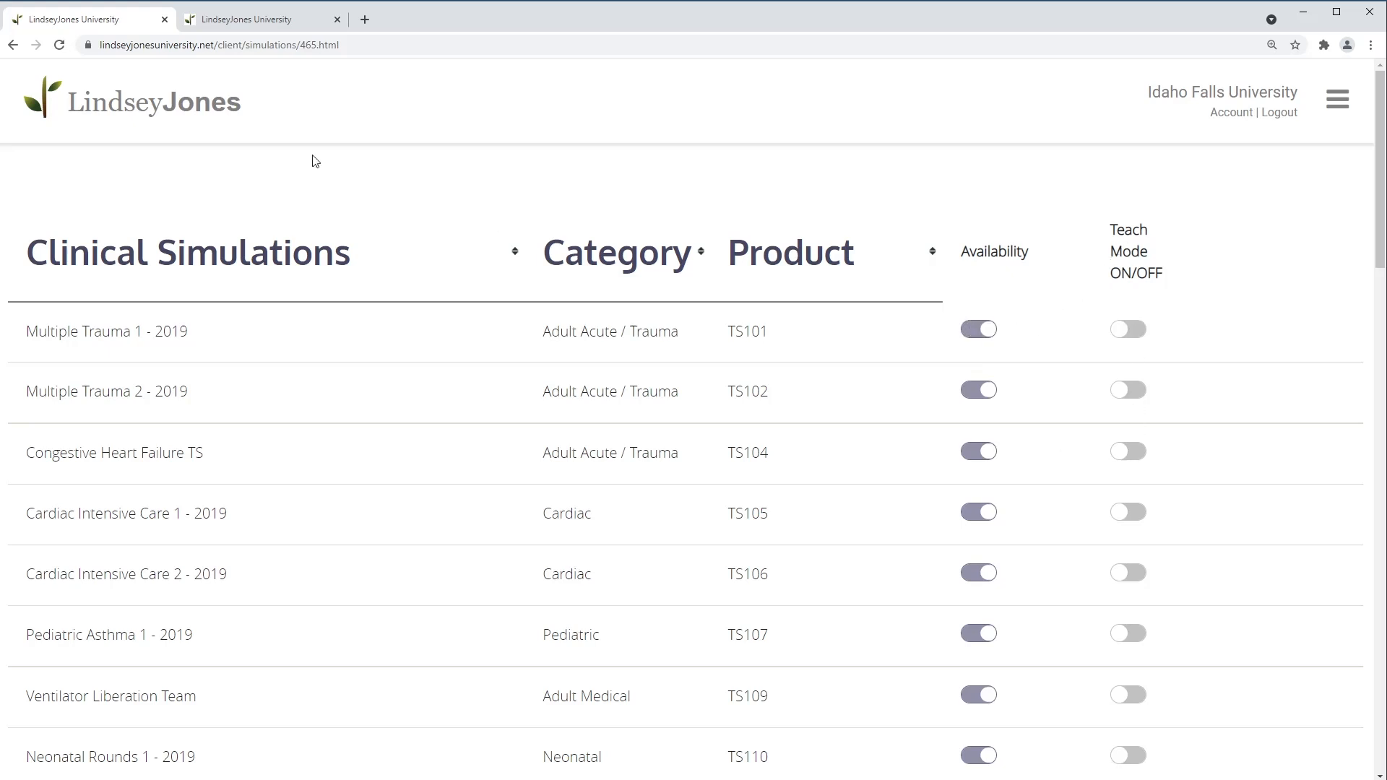
click(45, 106)
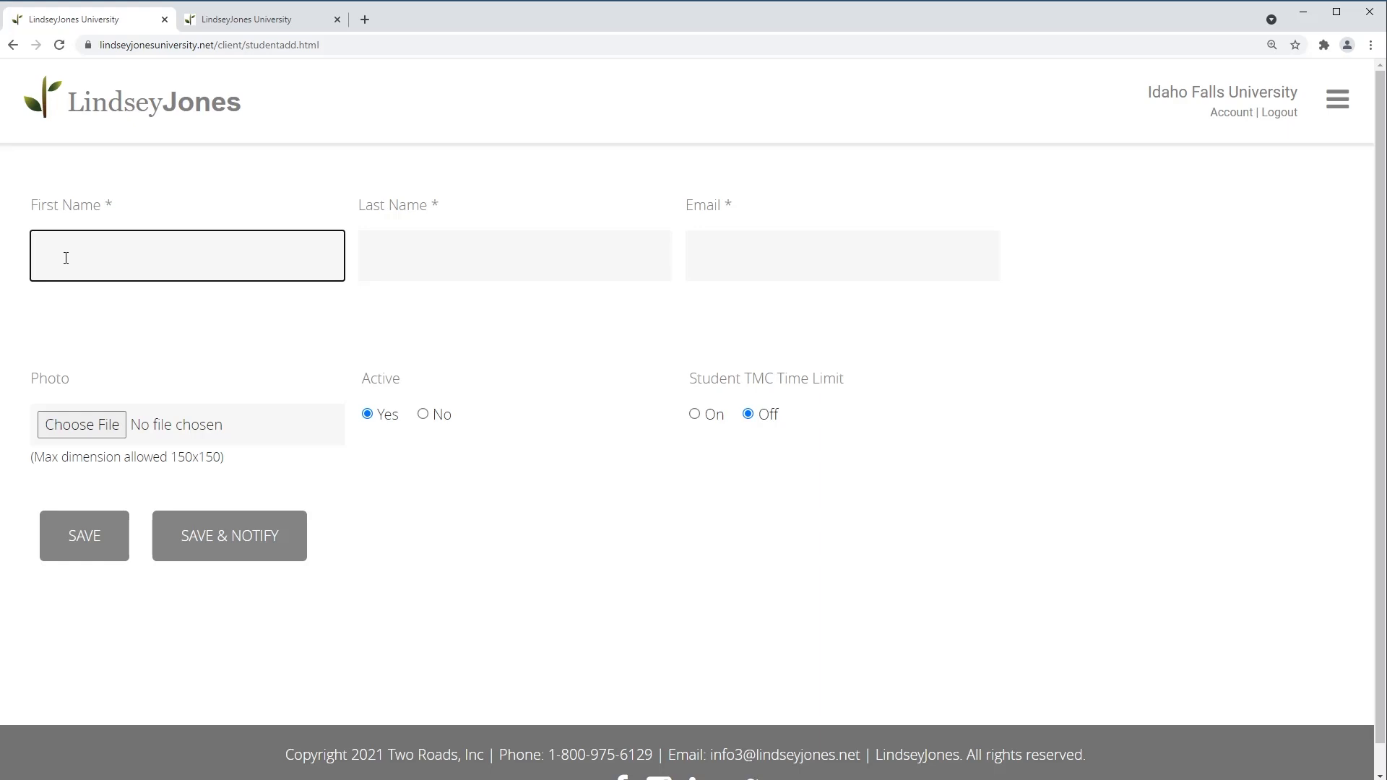
Close the Add Student form without saving and return to the dashboard
click(156, 110)
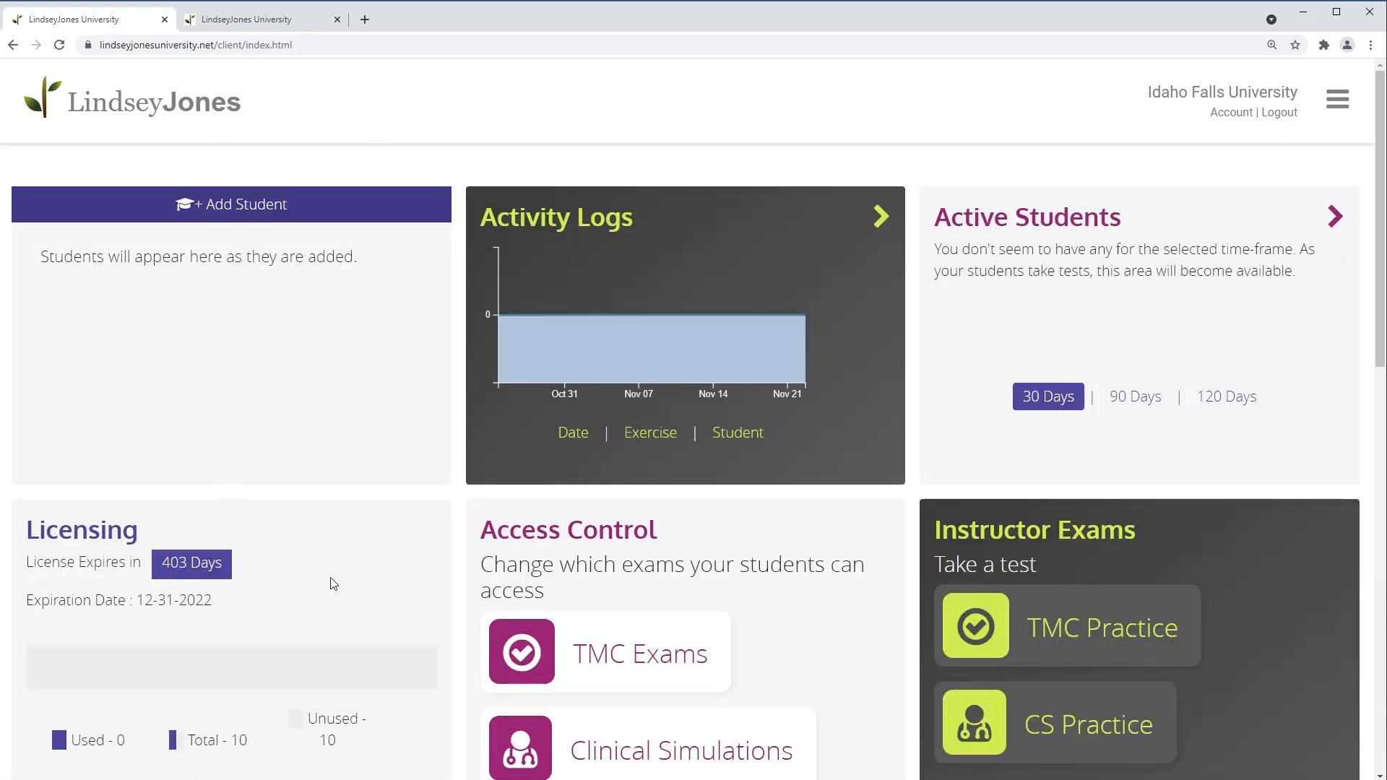
scroll(253, 552, down, 1)
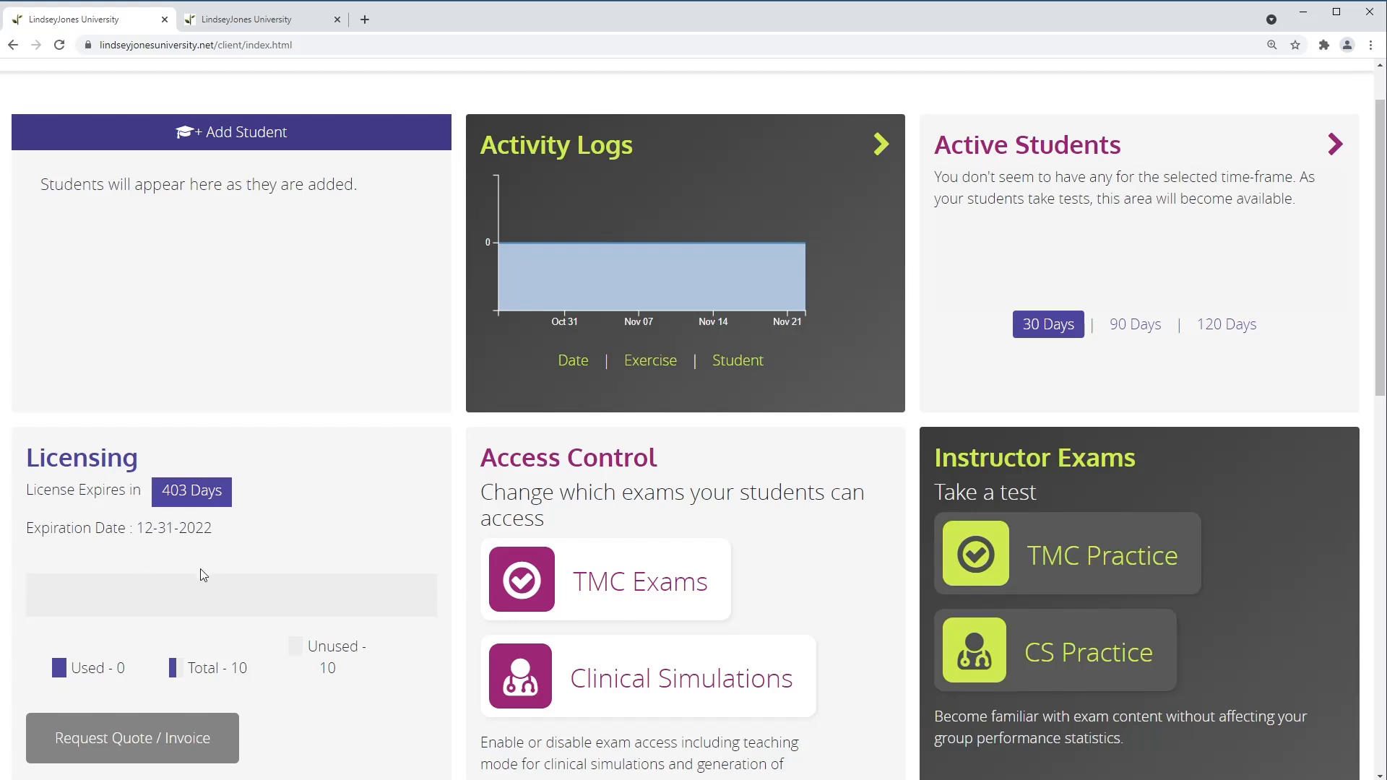
scroll(203, 575, up, 1)
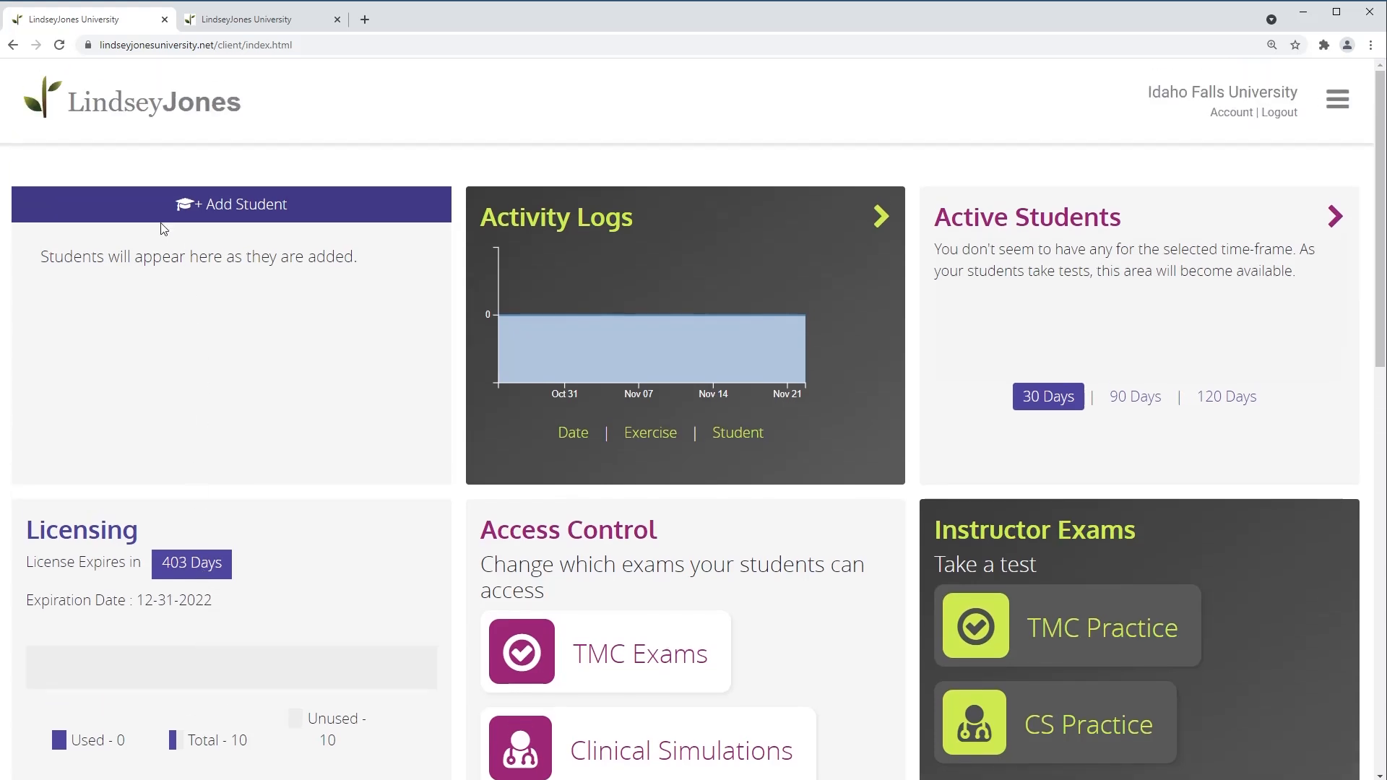
Start a new student and enter the first student's first name, last name and e-mail address
click(164, 203)
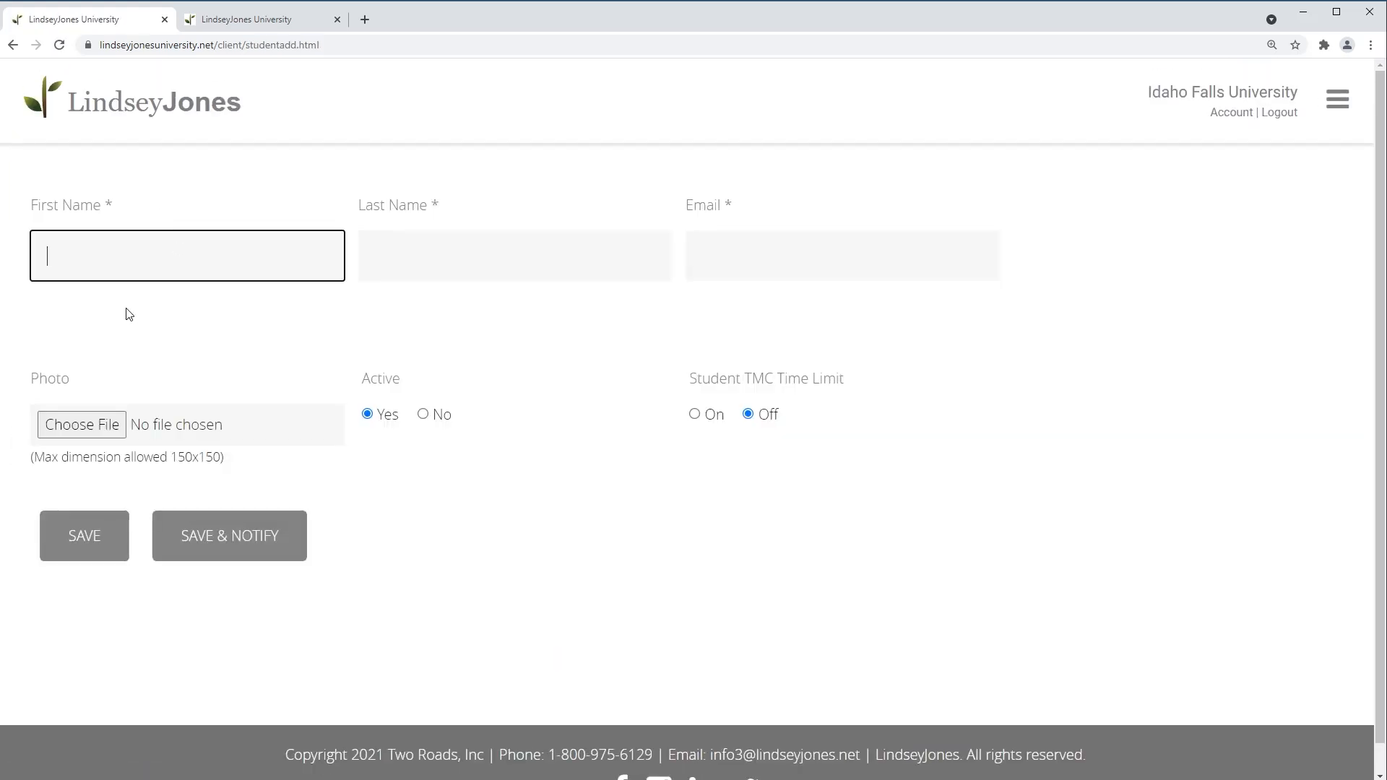
key(Tab)
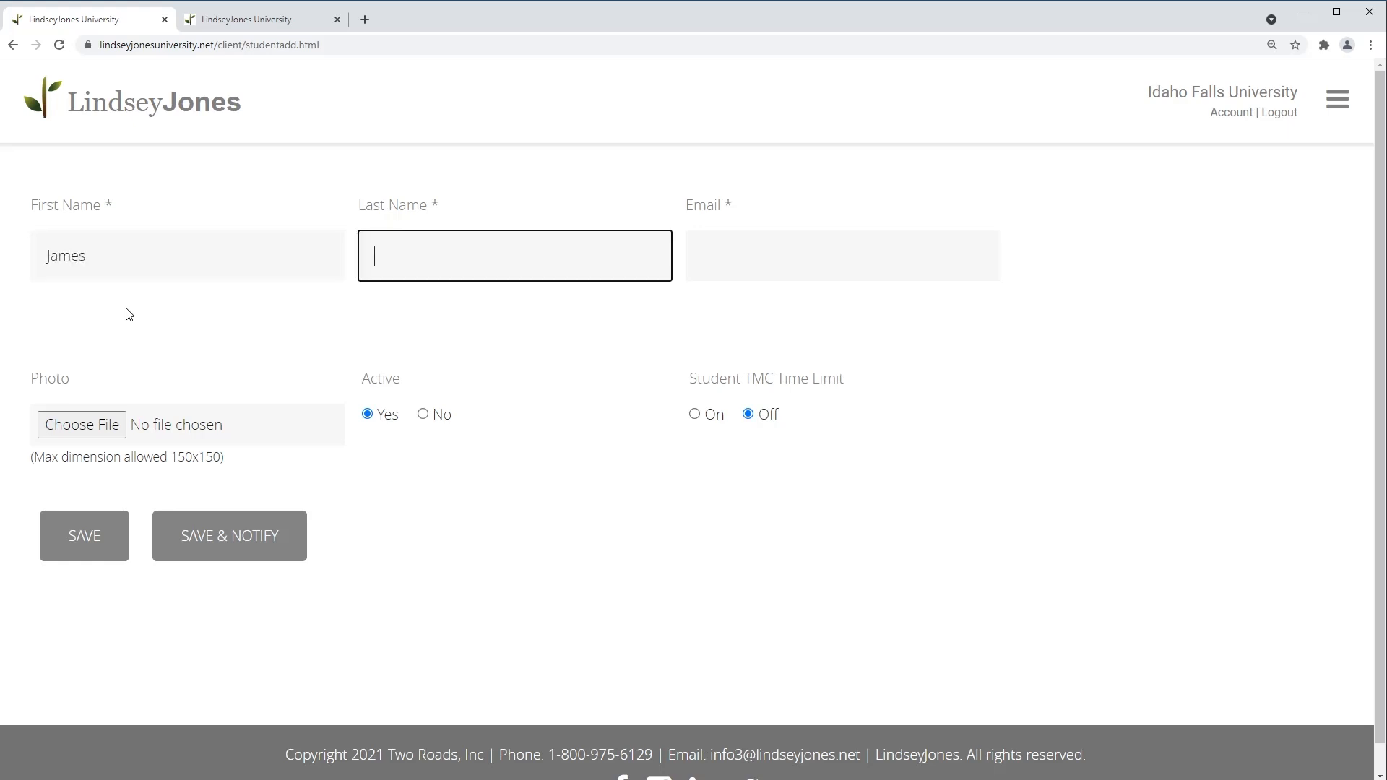
key(Tab)
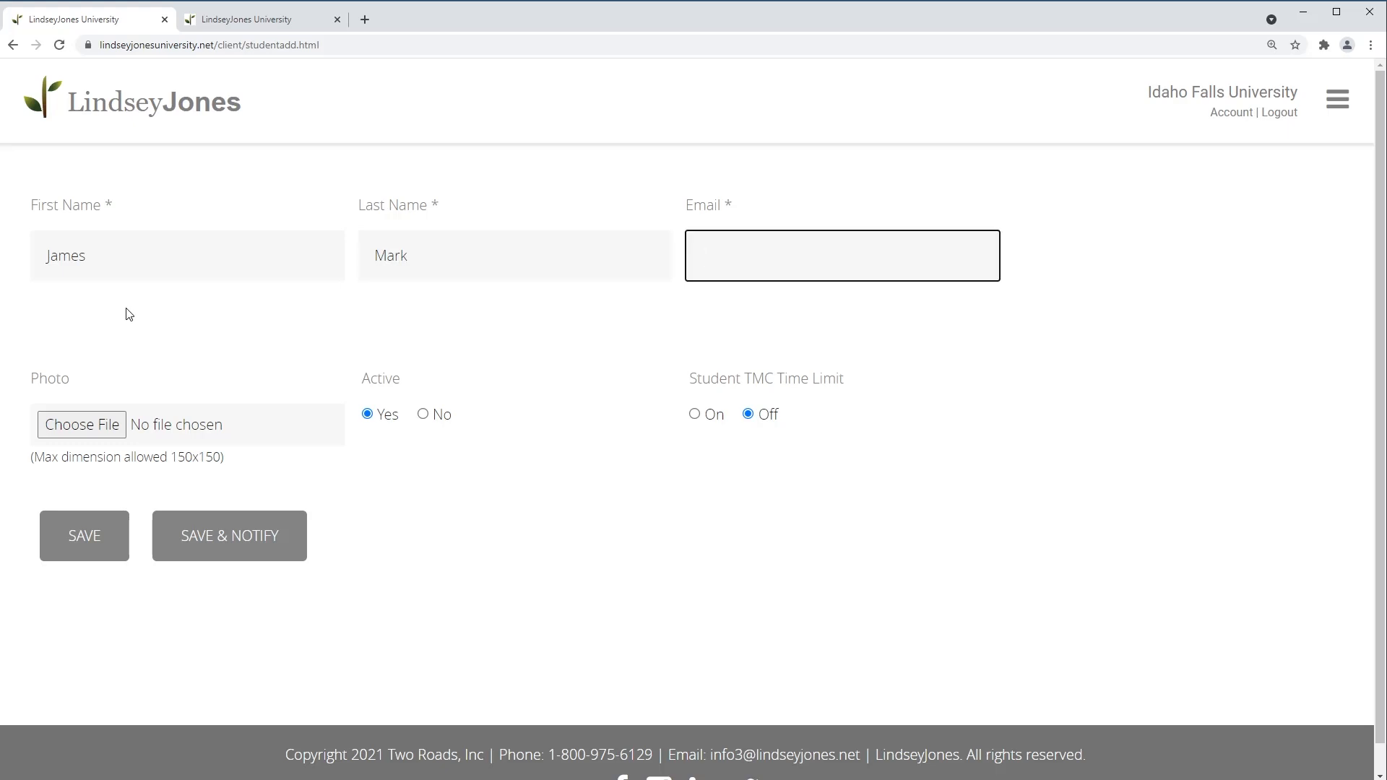
text(aj)
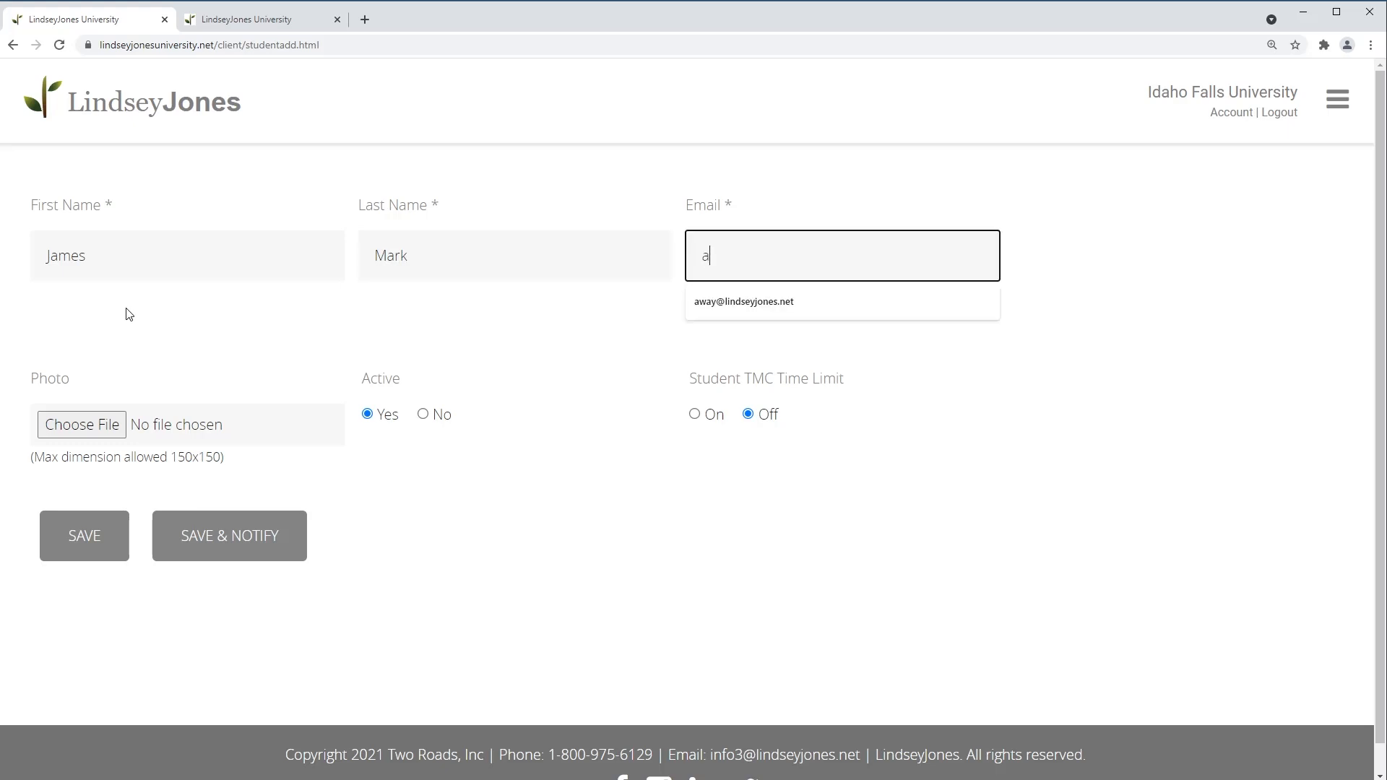
key(BackSpace)
key(BackSpace)
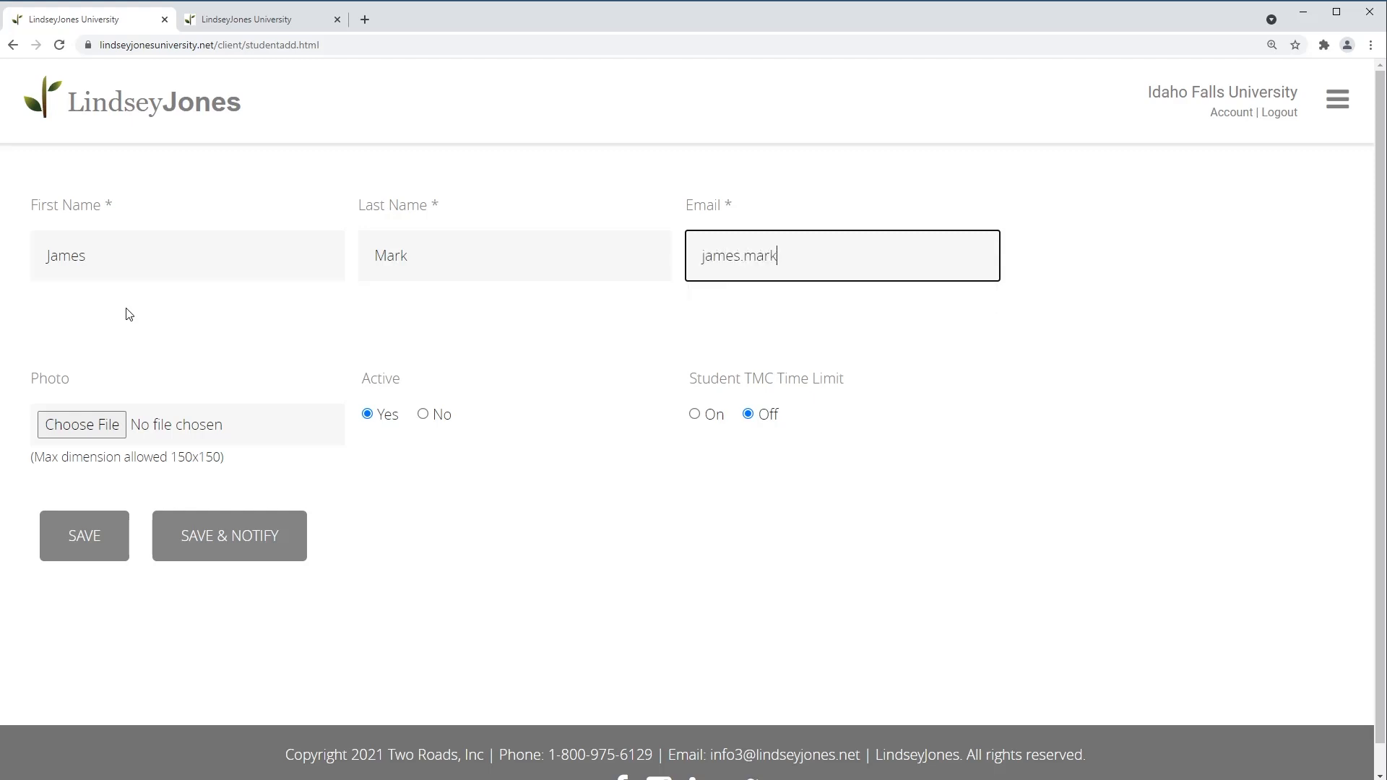
Set the Student TMC Time Limit option to On
click(696, 416)
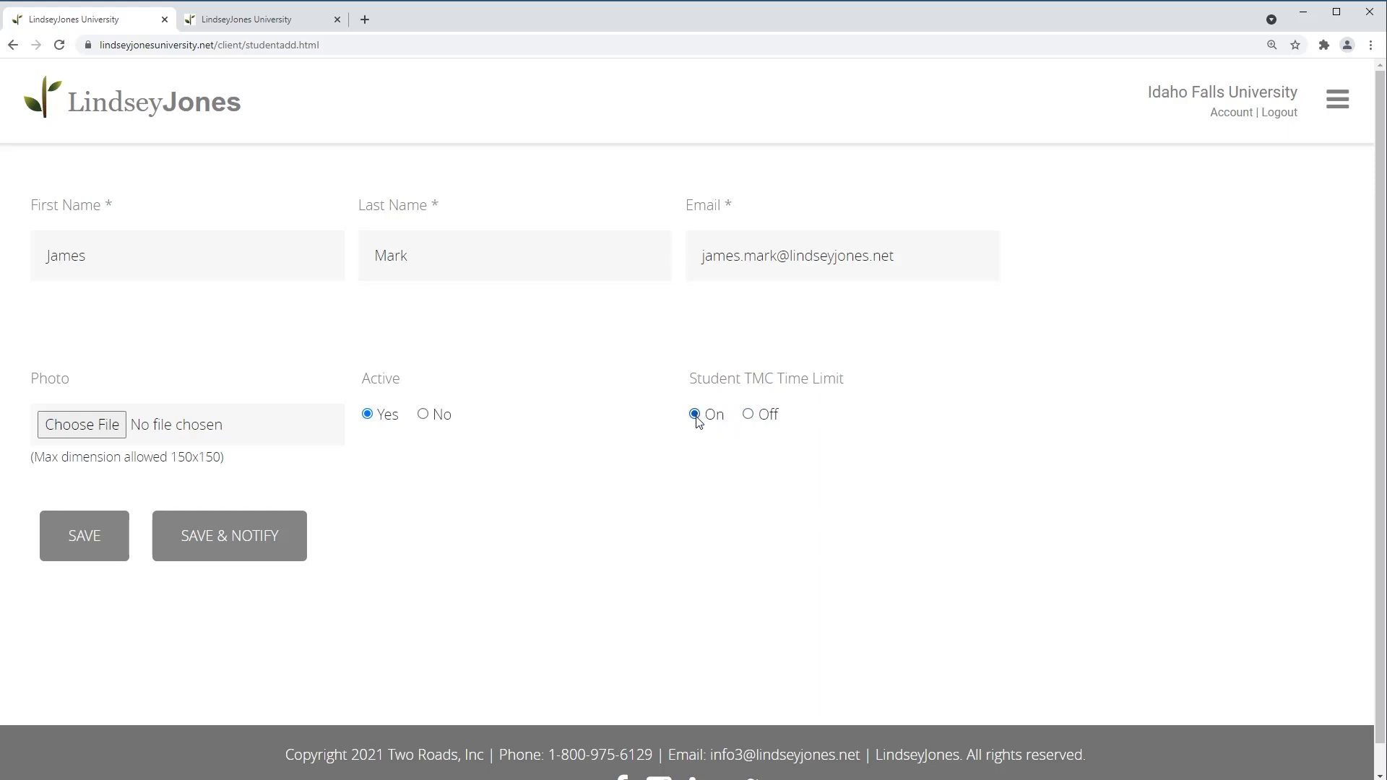
click(750, 417)
click(695, 417)
Save and notify the first student, then start a blank add-student form from the dashboard
click(237, 547)
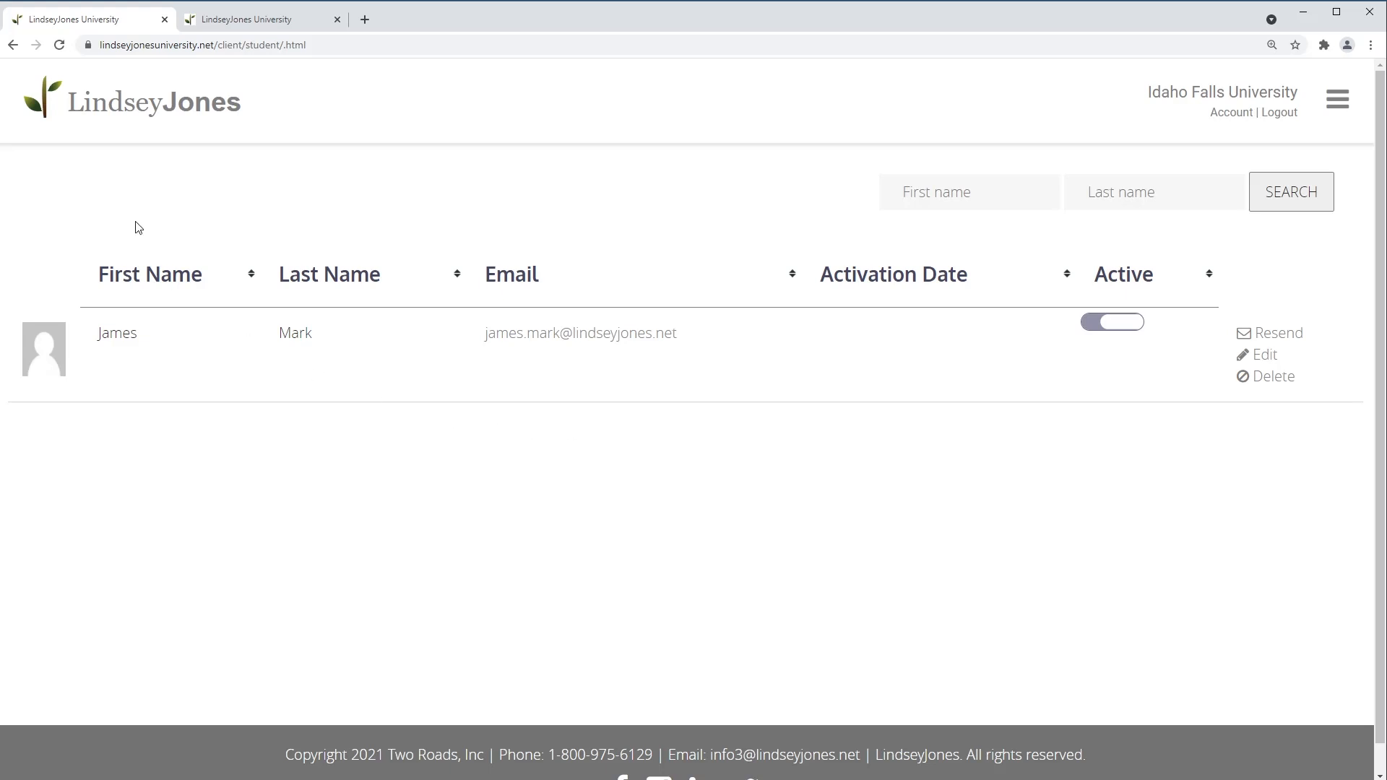
click(109, 108)
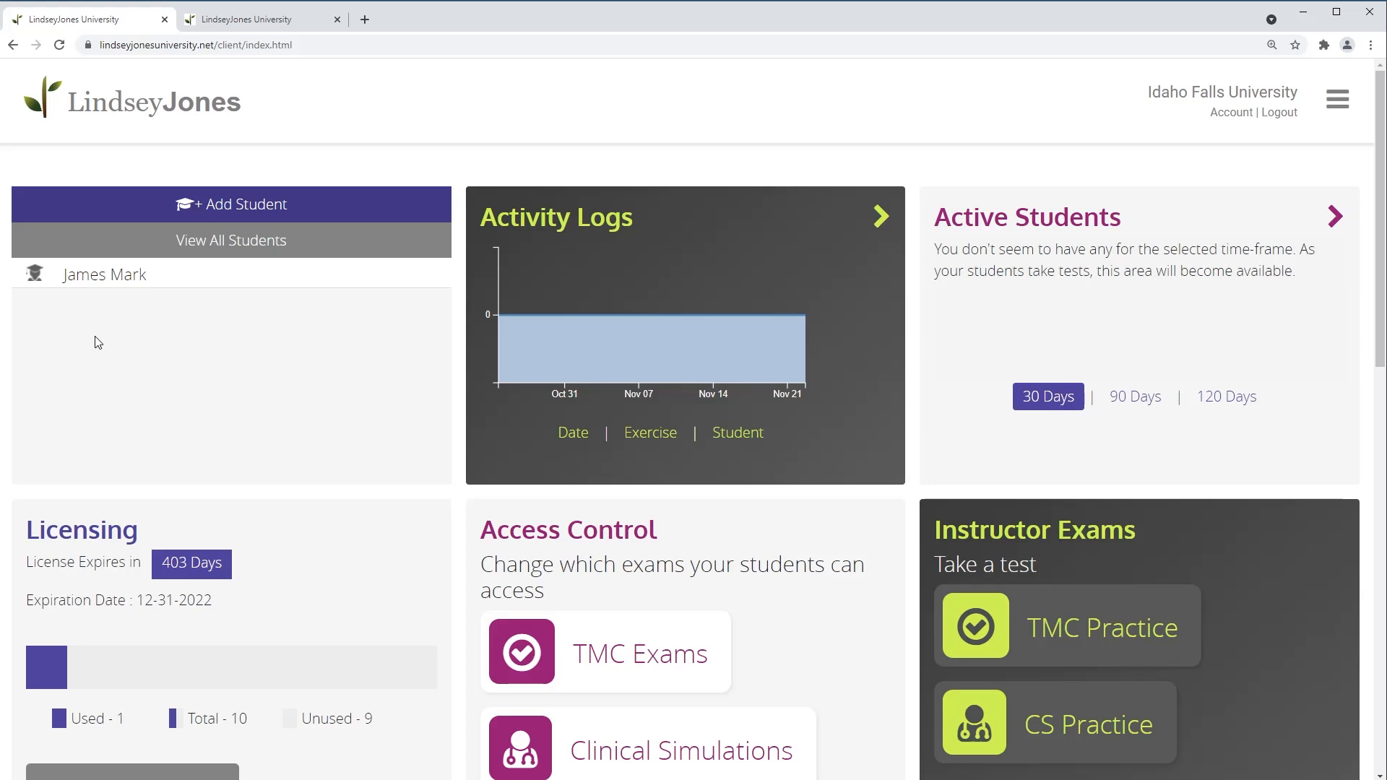
click(192, 213)
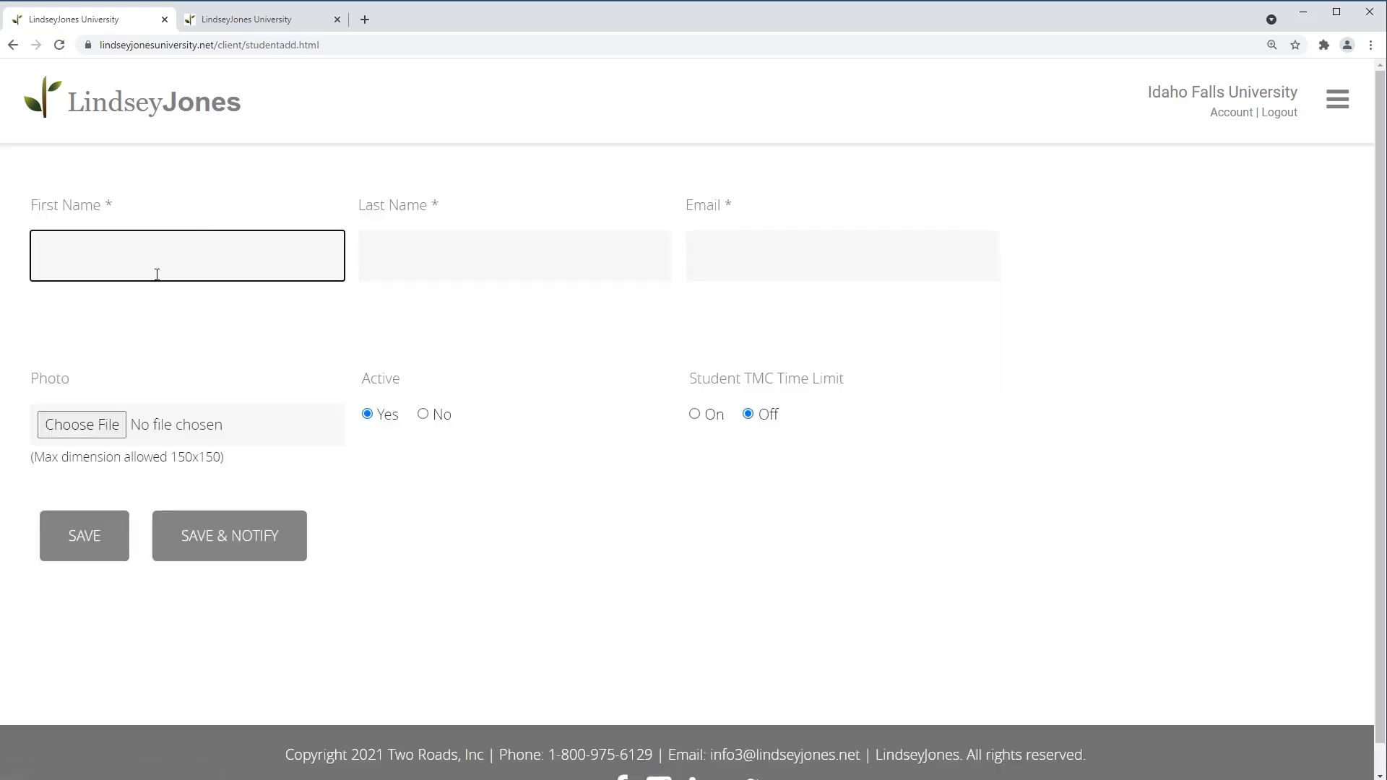
Enter the second student's name and college e-mail, set TMC Time Limit On, and save & notify
key(Tab)
key(Tab)
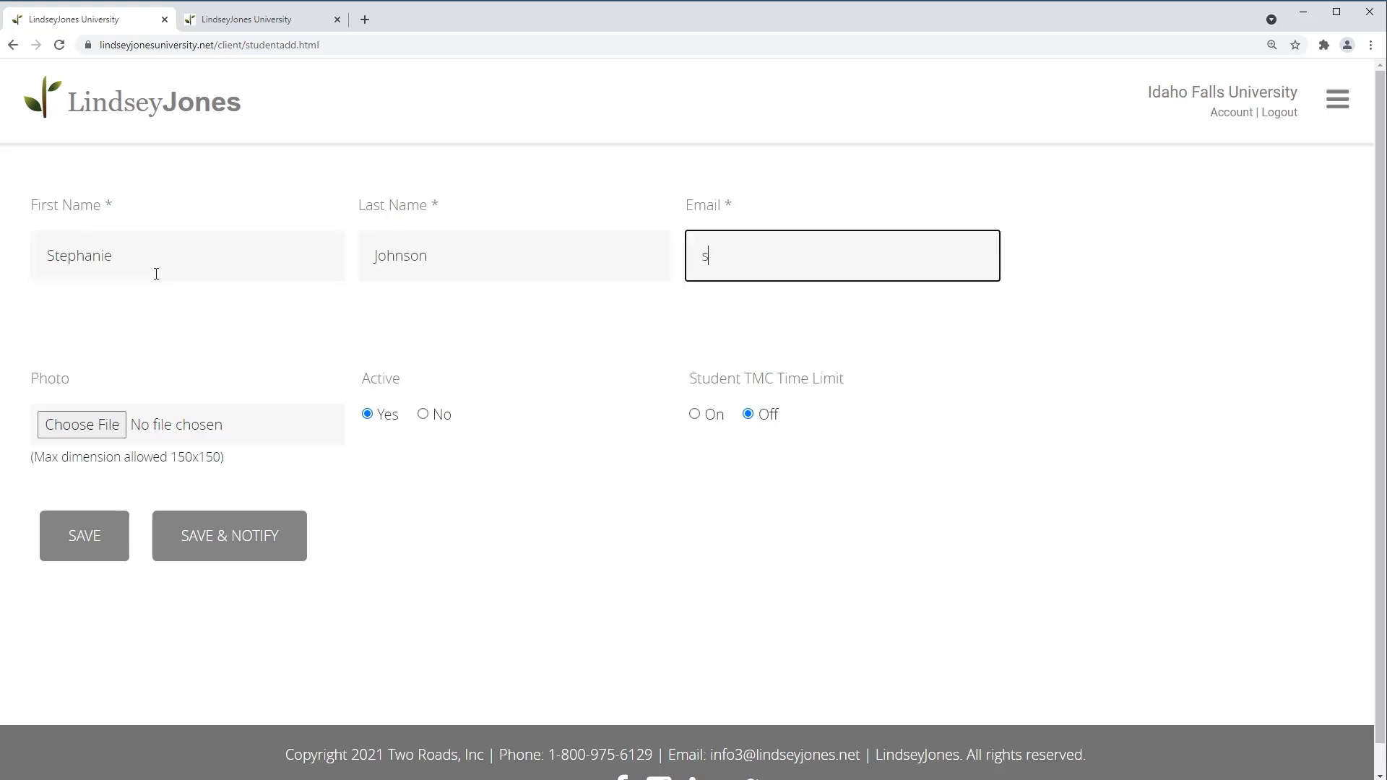
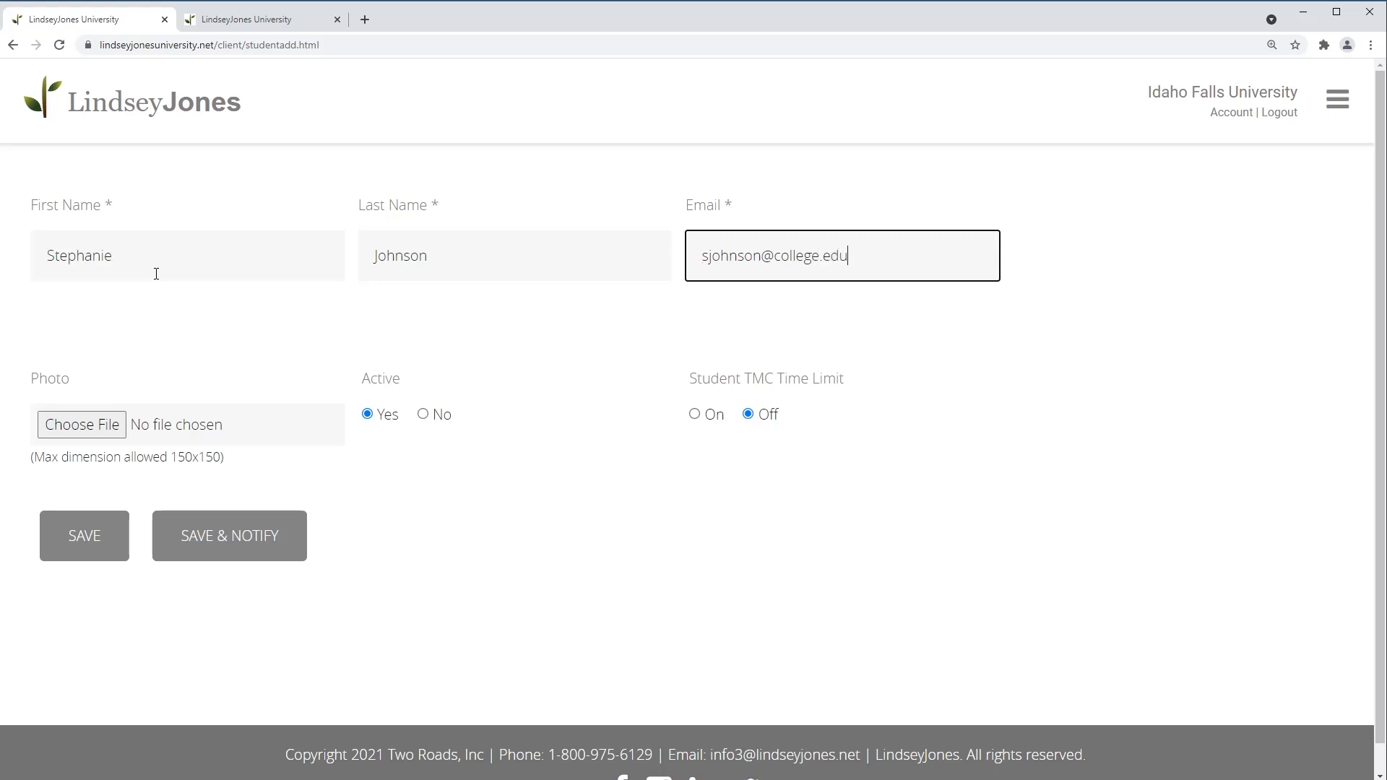
click(695, 416)
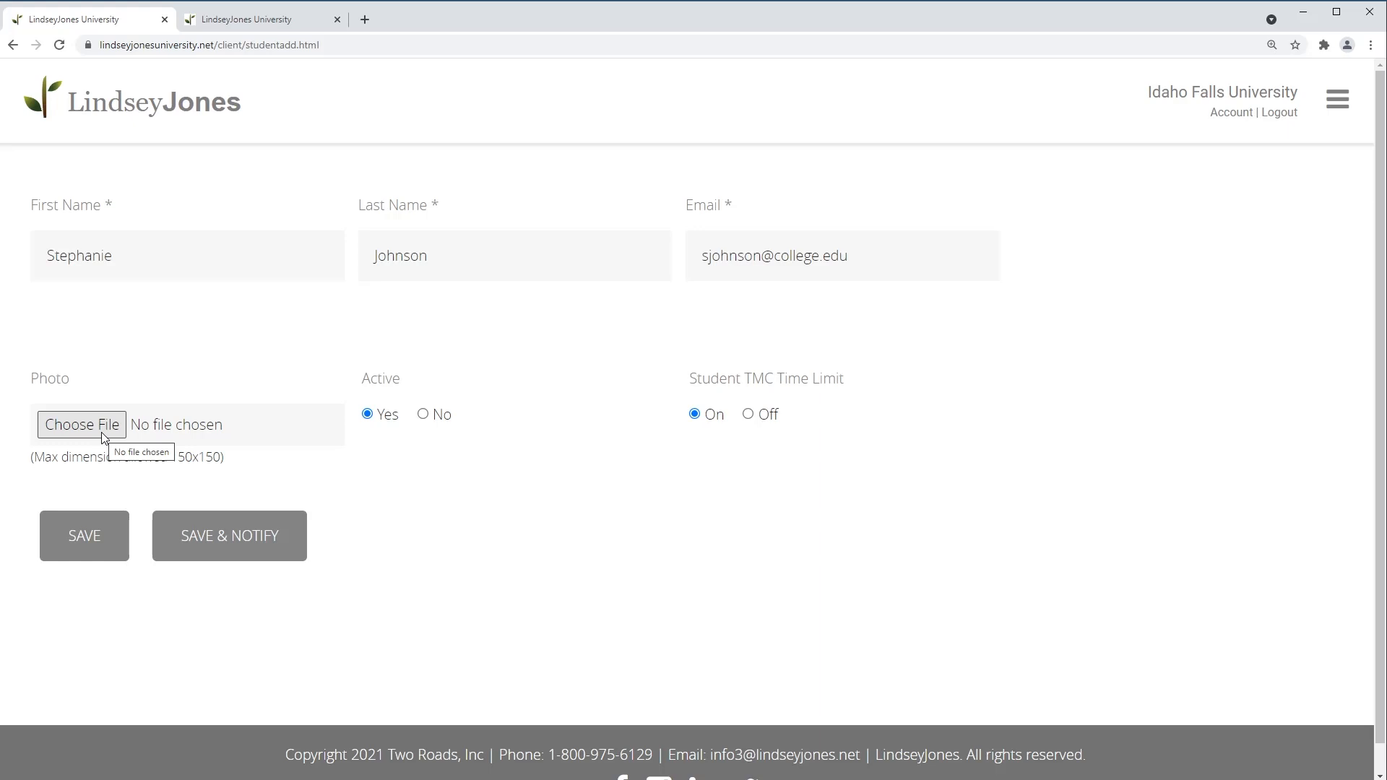
click(225, 547)
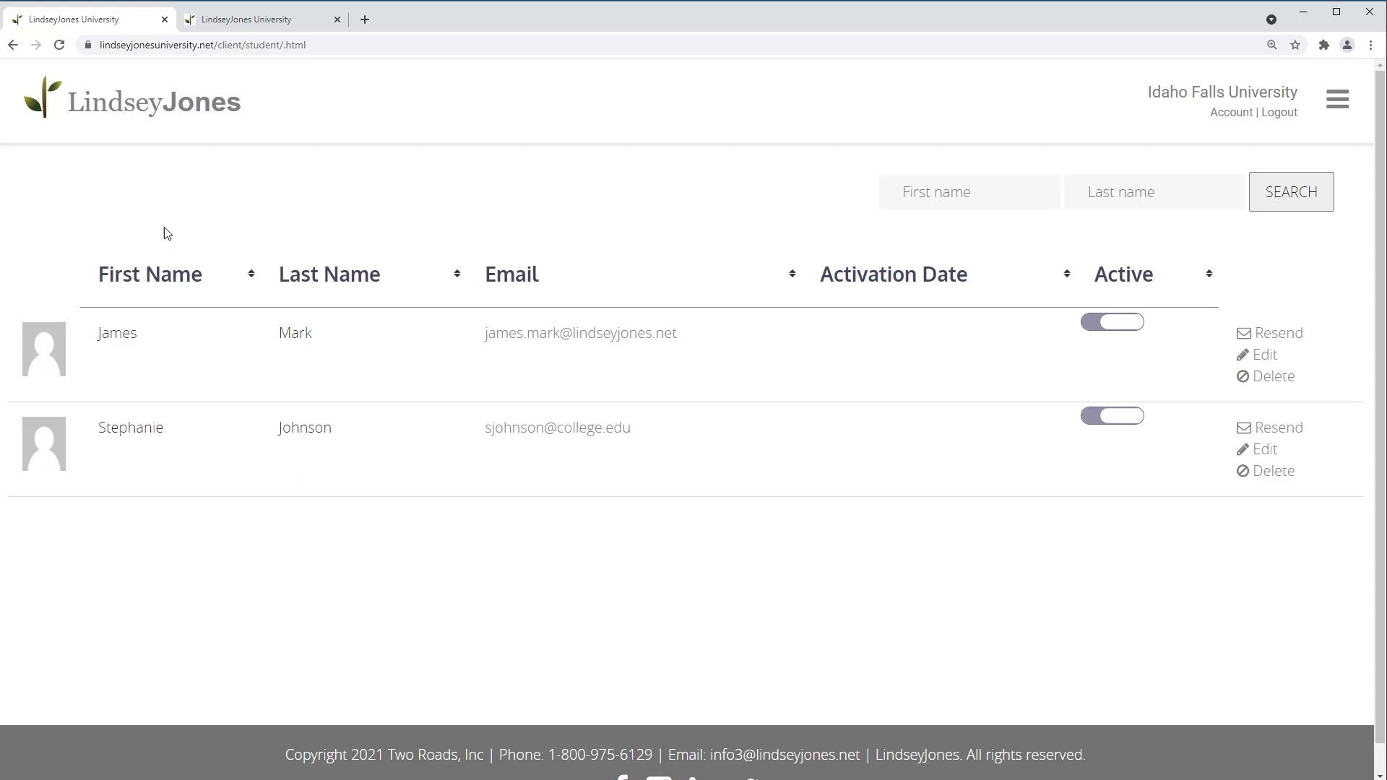
Go back to the dashboard showing both students and 2 of 10 licences used
click(127, 109)
mouse_move(130, 311)
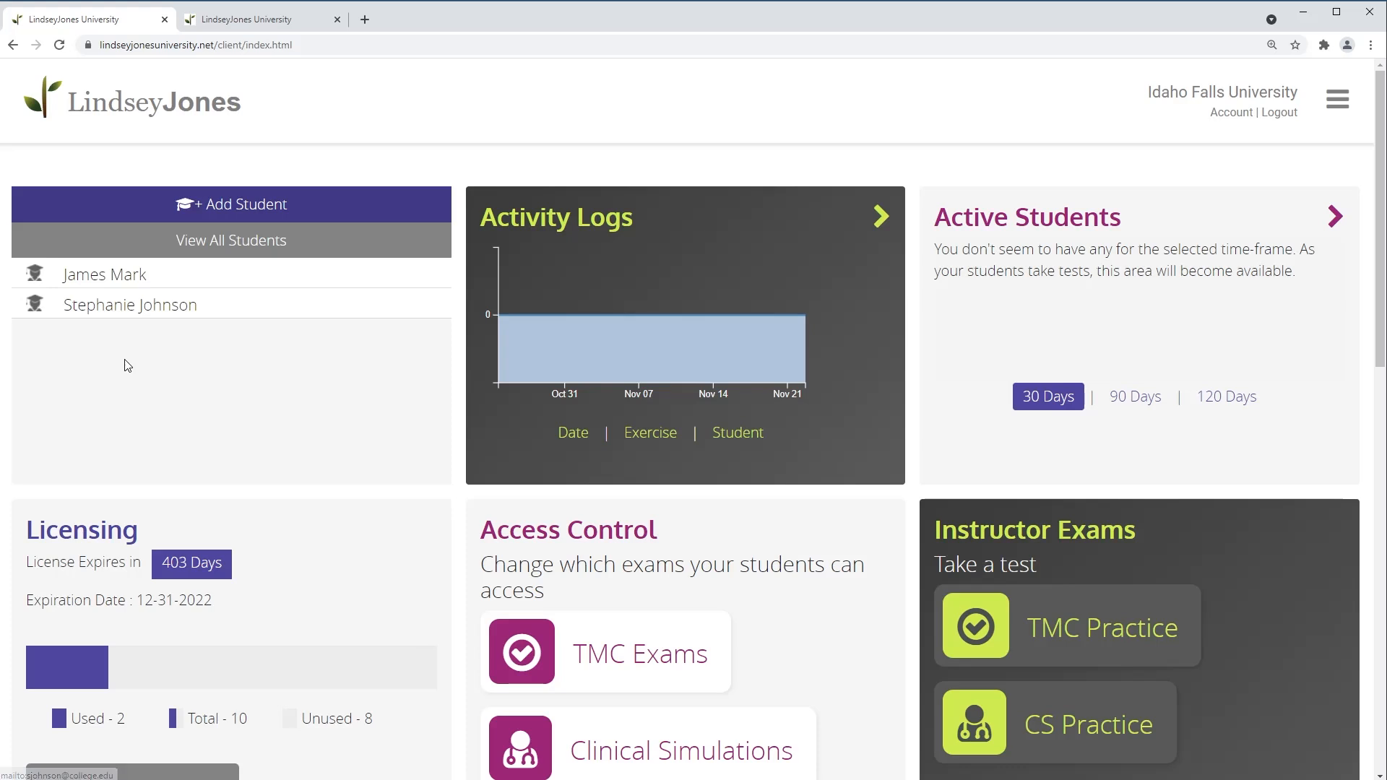